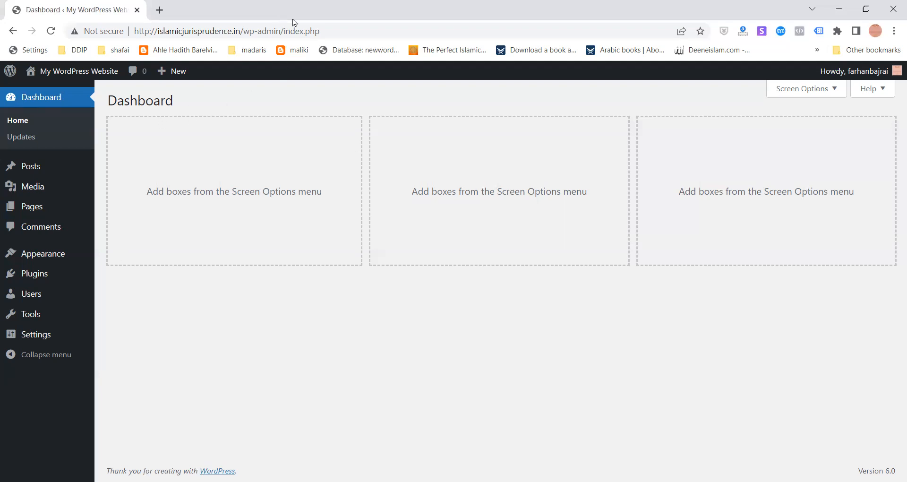
- Reload the admin dashboard from the shortened address islamicjurisprudence.in/wp-admin/ without index.php
drag(289, 30, 413, 32)
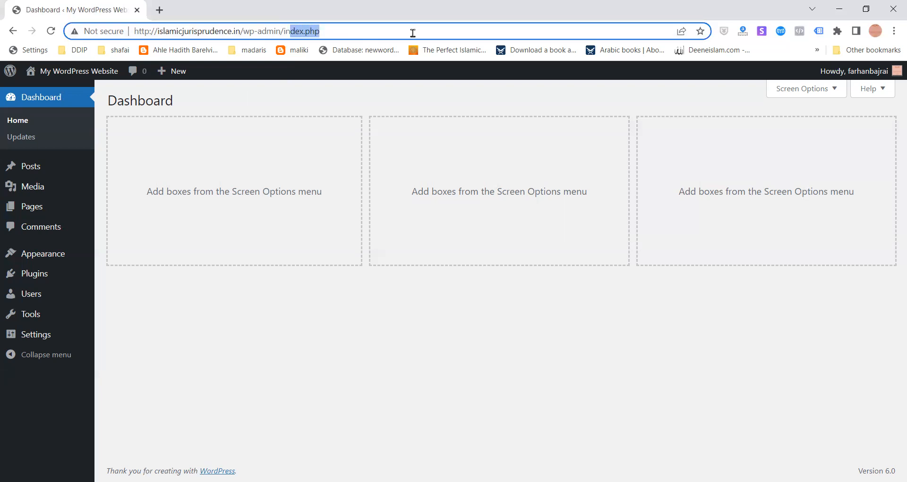
key(BackSpace)
key(BackSpace)
key(Return)
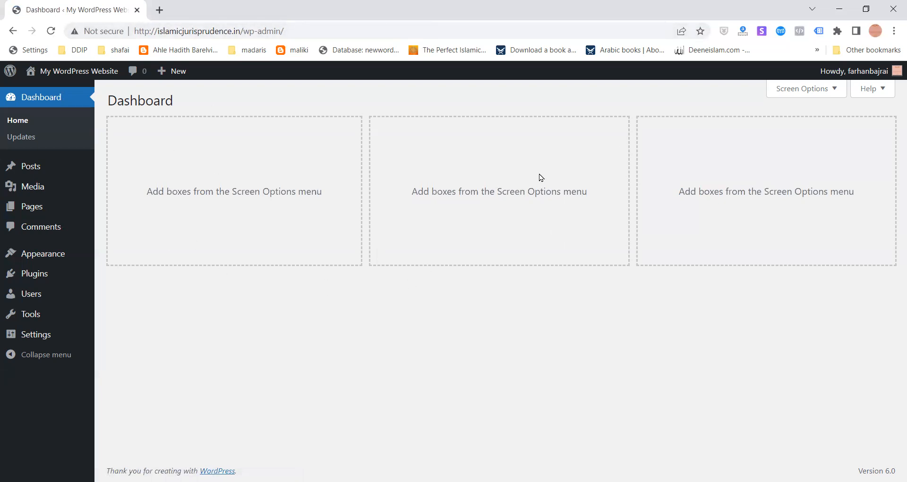
- Show and hide the Site Health Status and At a Glance boxes through the dashboard's screen options
click(832, 96)
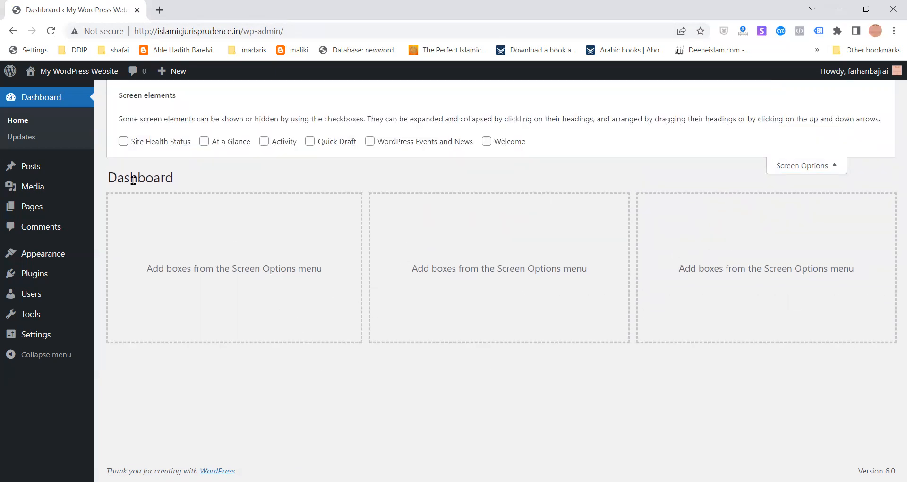
click(124, 151)
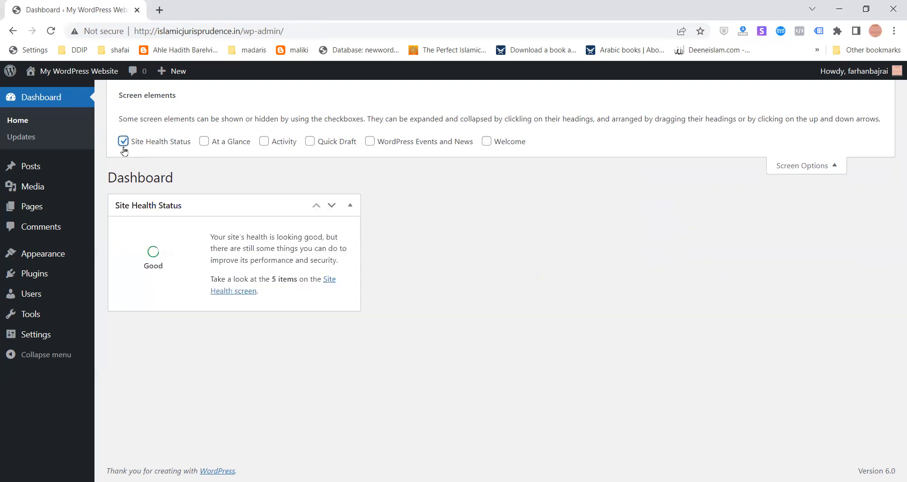
click(124, 150)
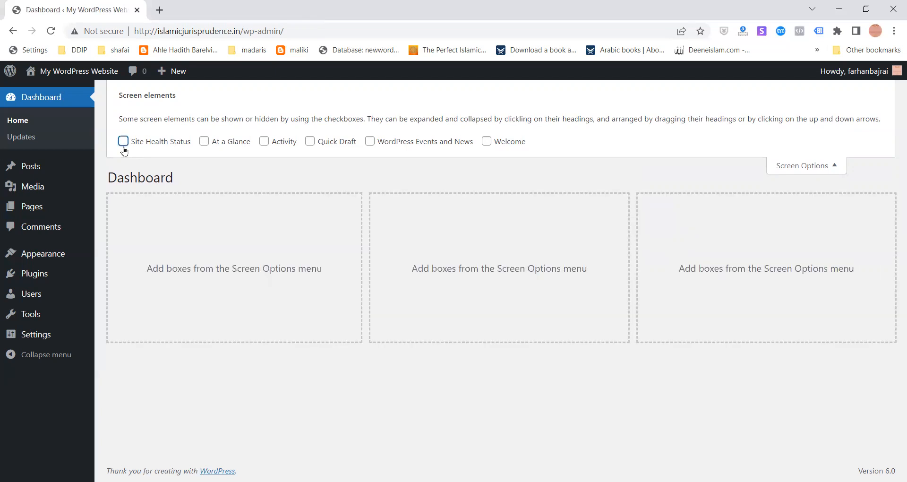
click(203, 149)
click(203, 148)
click(793, 166)
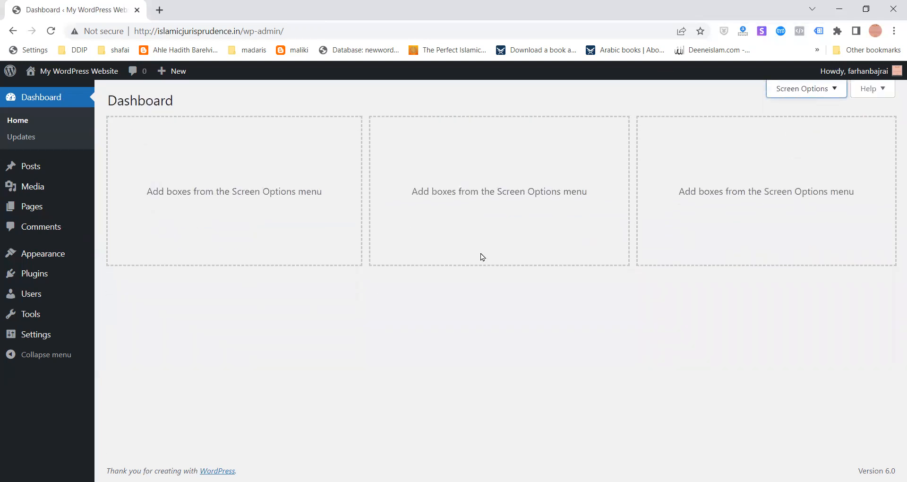
click(829, 98)
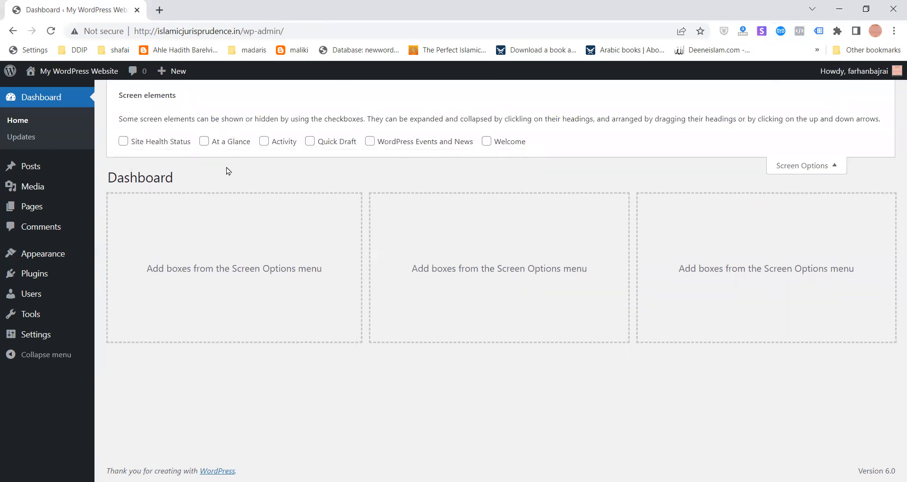
click(815, 165)
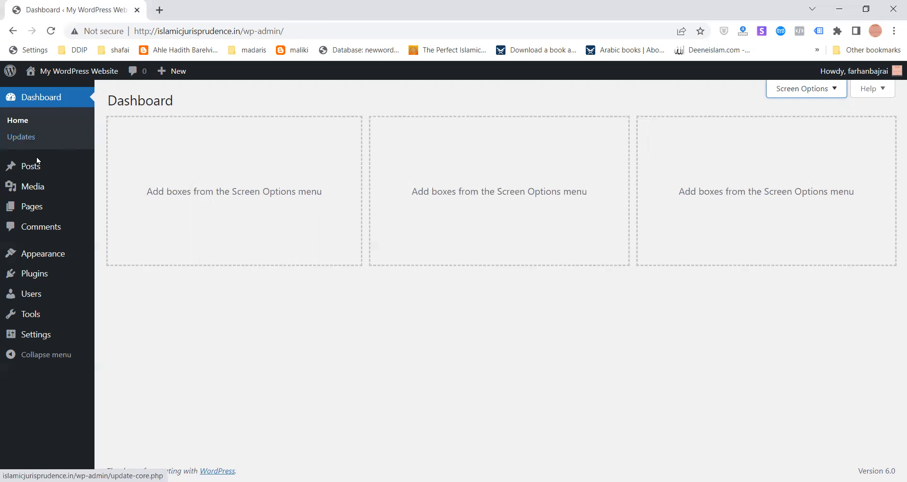
- Open the list of all posts and update the "Hello world!" post through Quick Edit with its existing settings
mouse_move(27, 169)
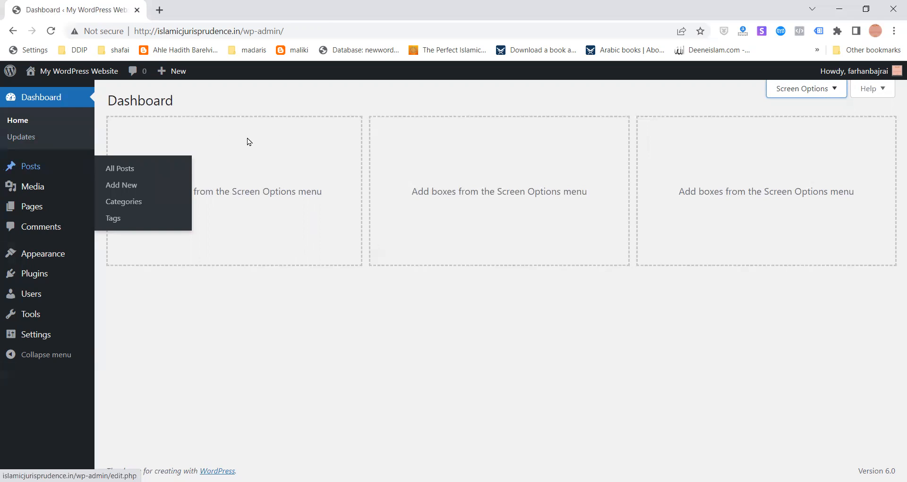
mouse_move(177, 77)
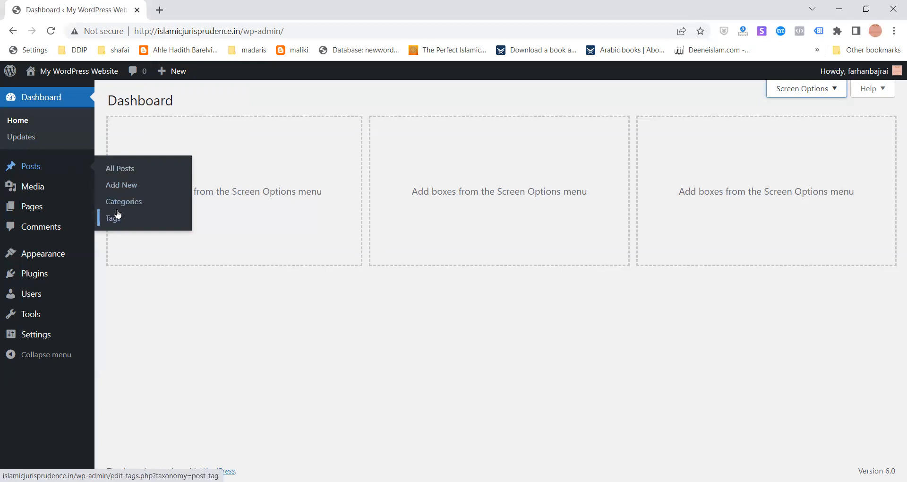
click(118, 170)
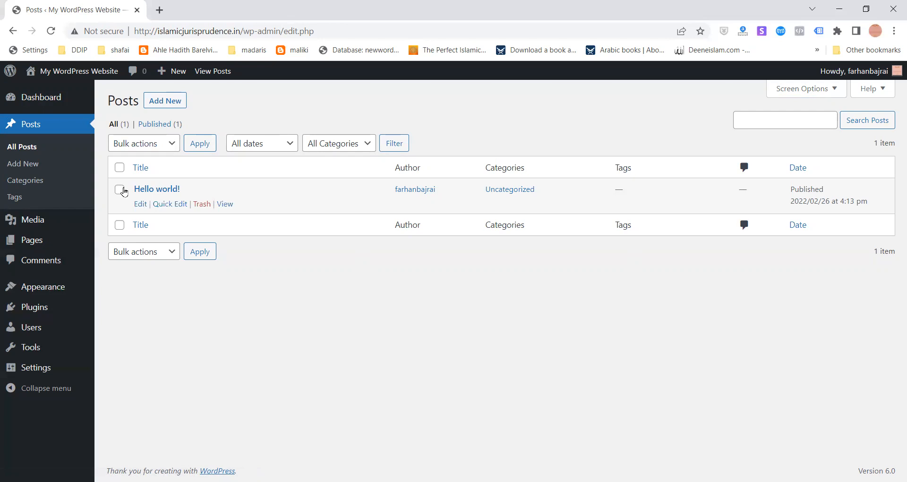
click(171, 204)
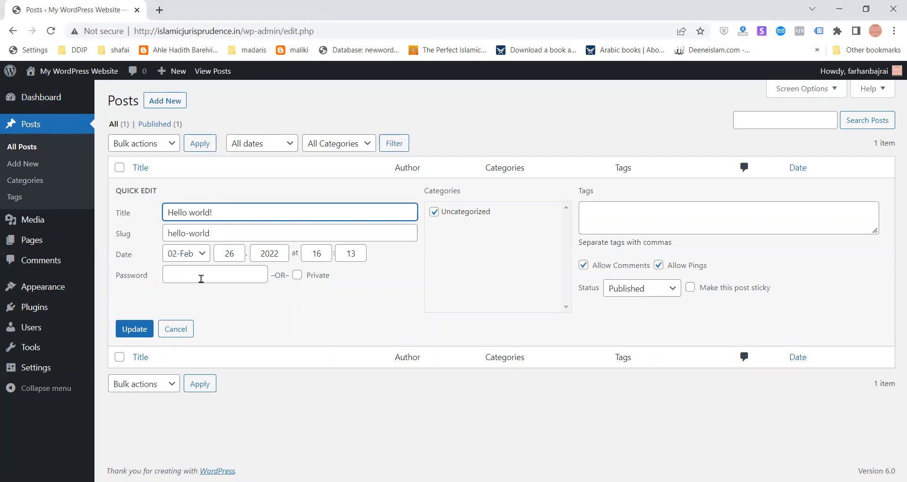
click(123, 329)
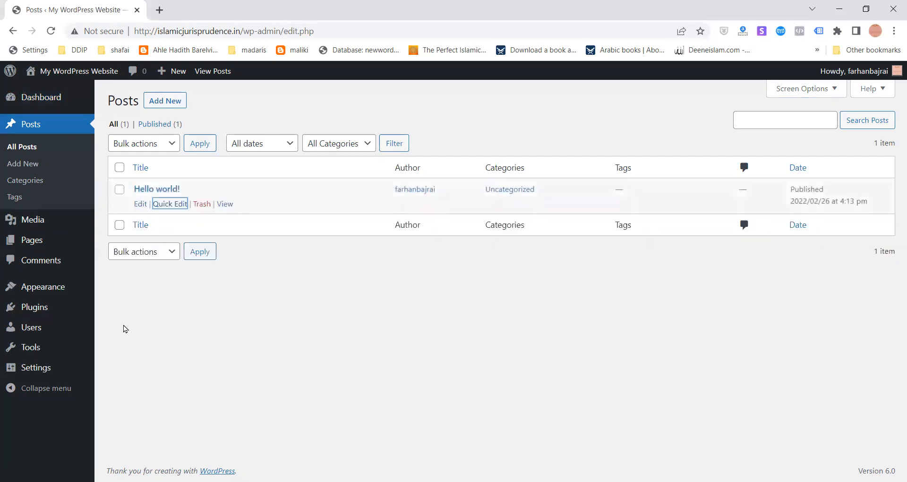
- View the published "Hello world!" post in a new browser tab and return to the posts list
right_click(225, 203)
click(250, 215)
click(192, 10)
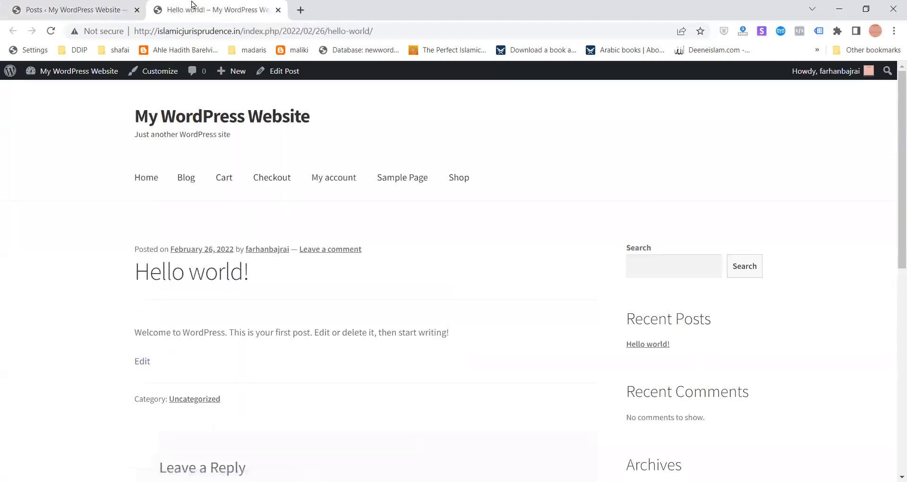
key(Page_Down)
key(Page_Up)
click(103, 5)
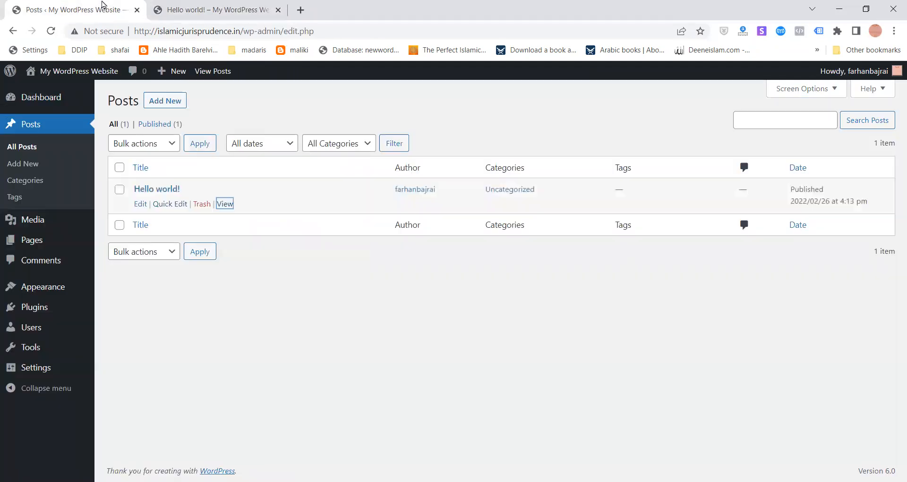
- Open the "Hello world!" post for editing in a new tab, dismiss the welcome guide and return to the posts list
right_click(143, 205)
click(151, 213)
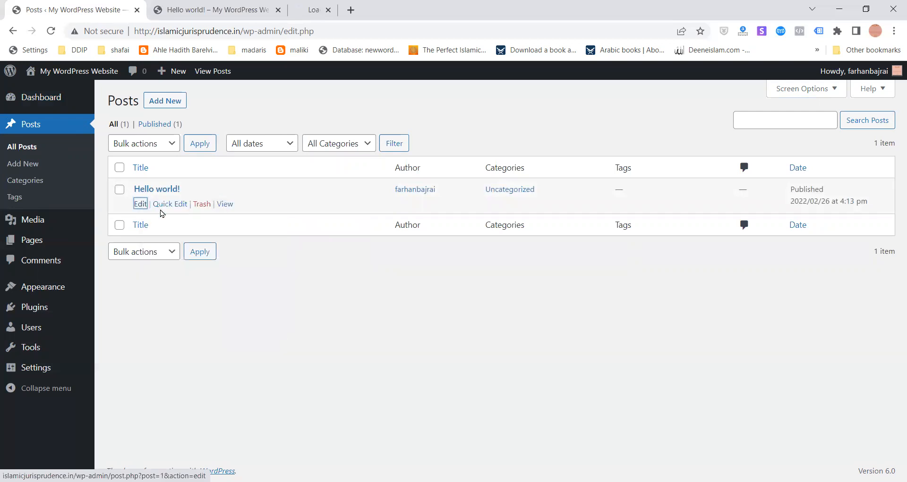
click(346, 6)
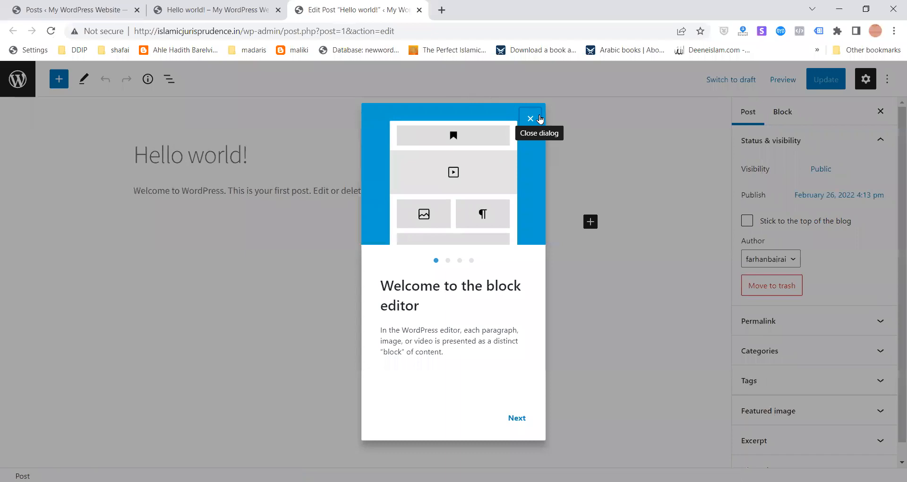
click(530, 118)
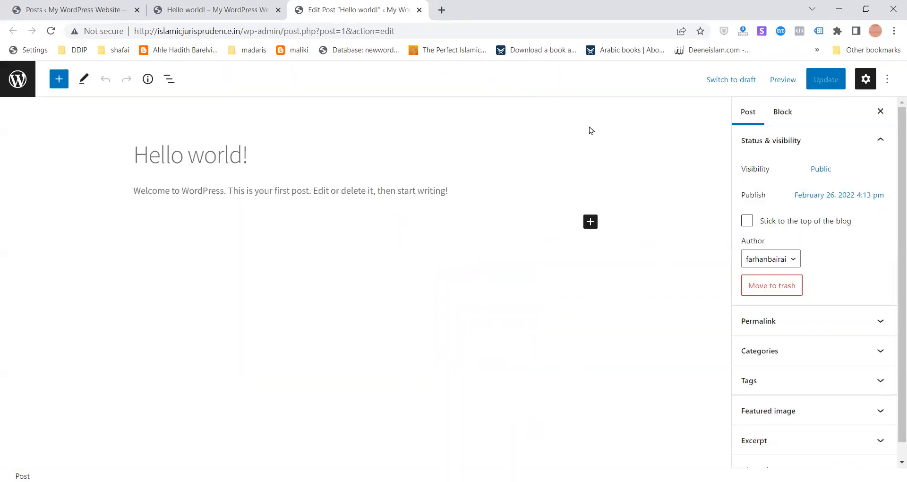
click(96, 5)
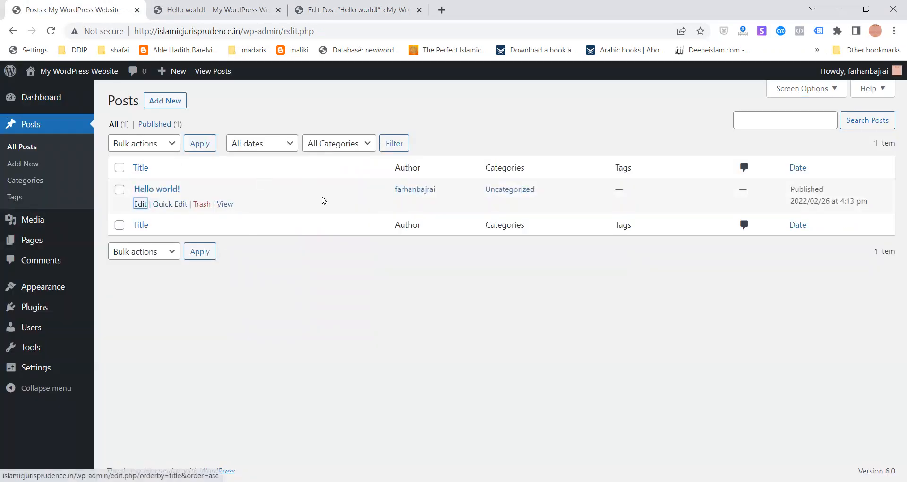
- Select the "Hello world!" post and examine the bulk actions and search options available for posts
click(152, 144)
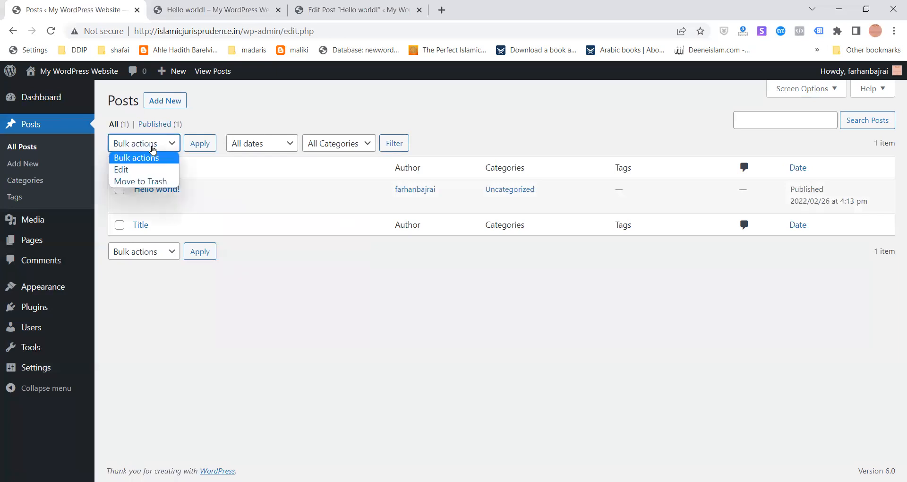
click(120, 190)
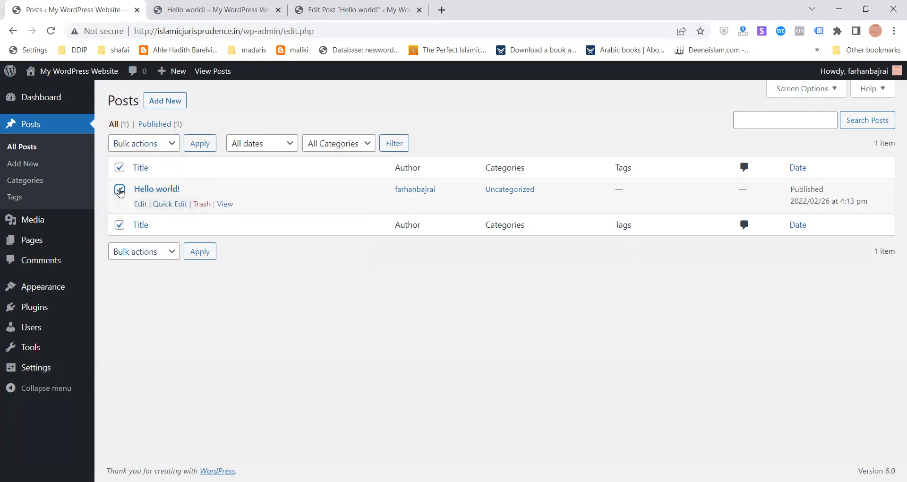
click(169, 148)
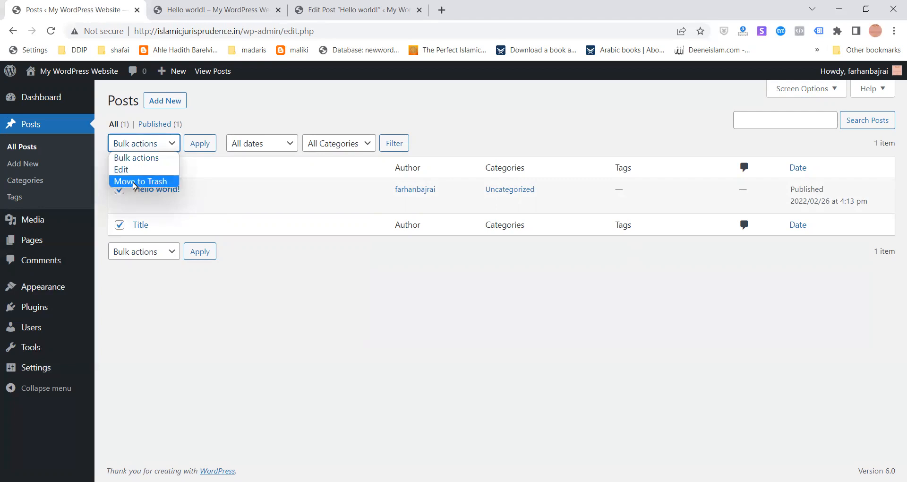
click(213, 94)
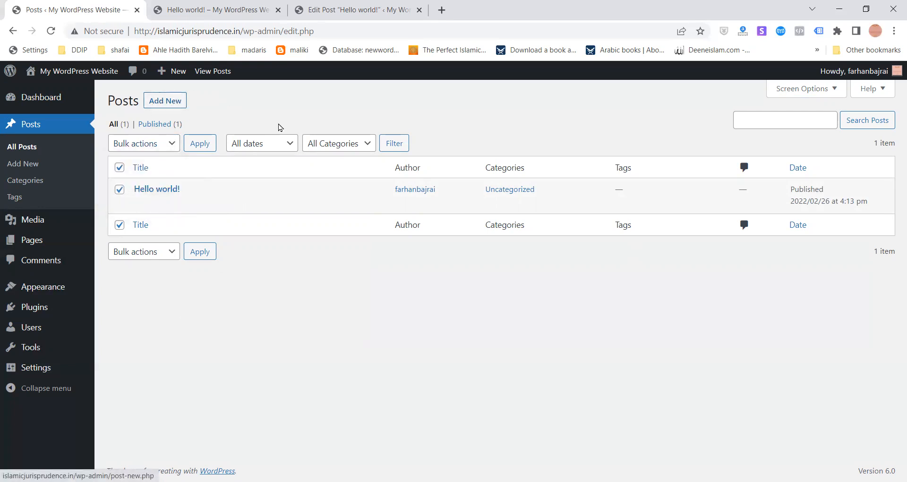
click(784, 122)
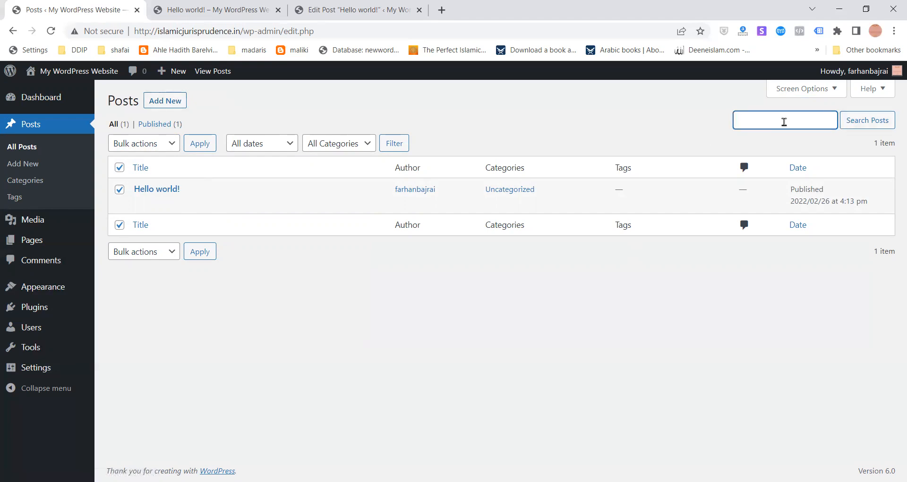
- Filter the posts list by the Uncategorized category
click(356, 144)
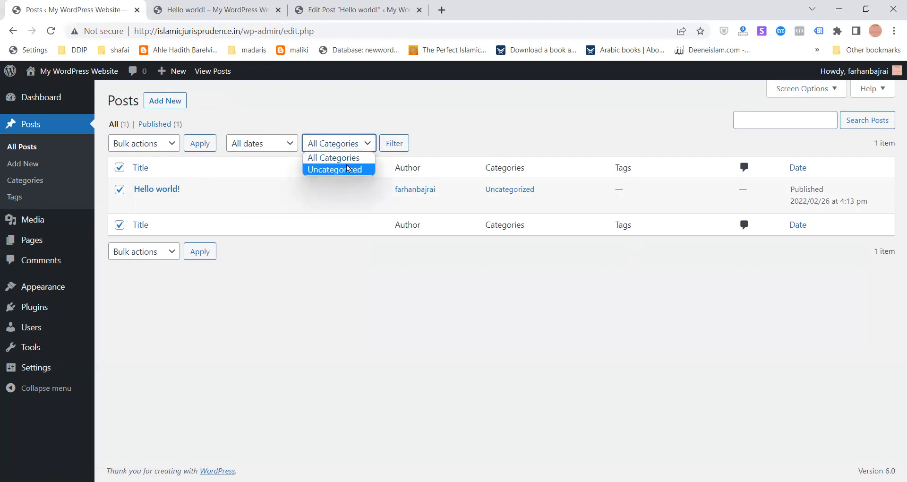
click(347, 168)
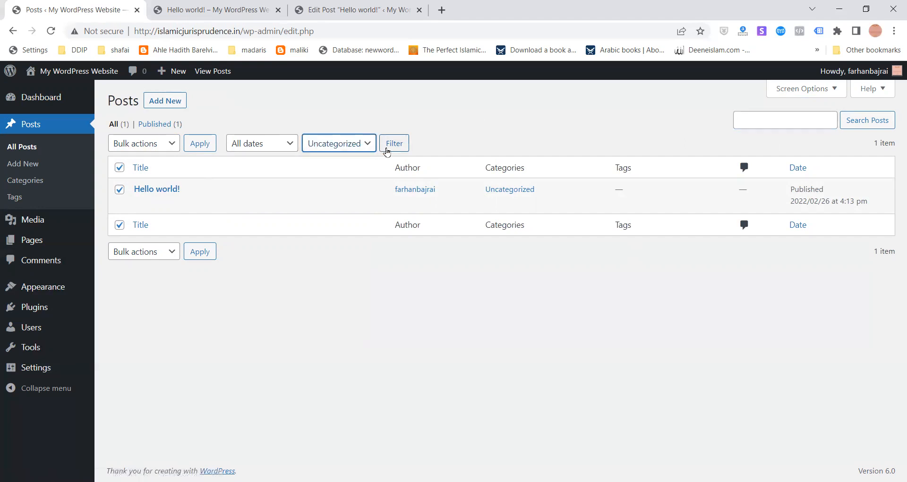
click(387, 149)
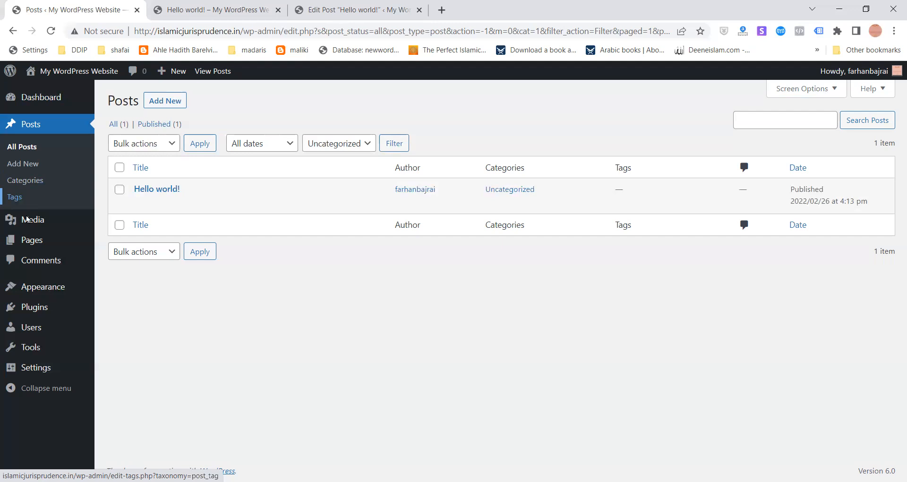
- Open the media library and show its items in list view
mouse_move(39, 225)
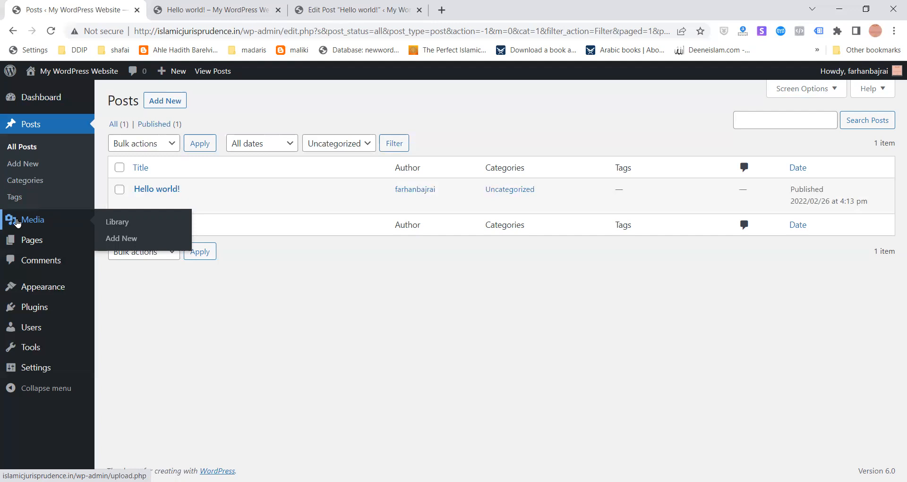
click(126, 224)
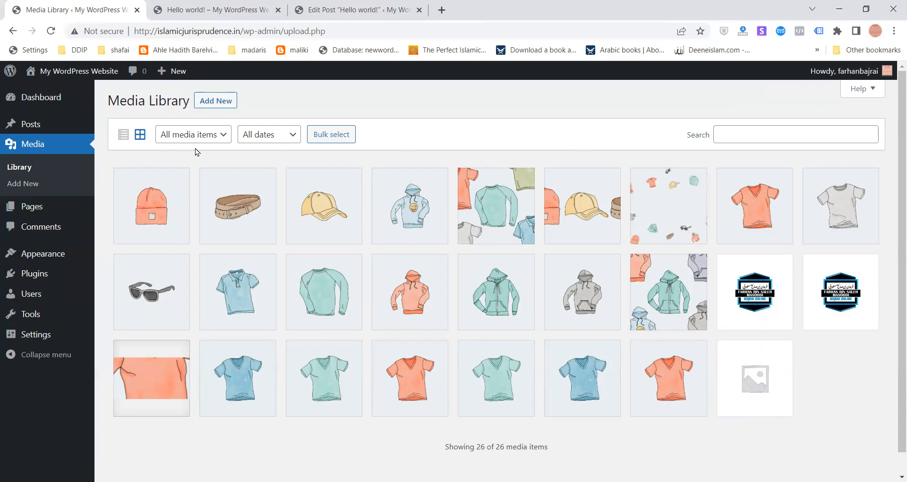
click(125, 136)
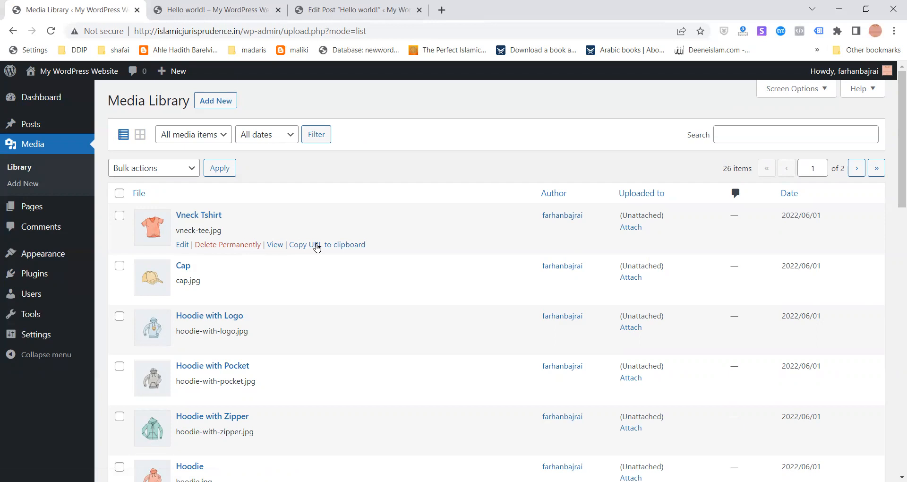
- Open the Vneck Tshirt image for editing and examine its alternative text, caption and description fields
click(186, 244)
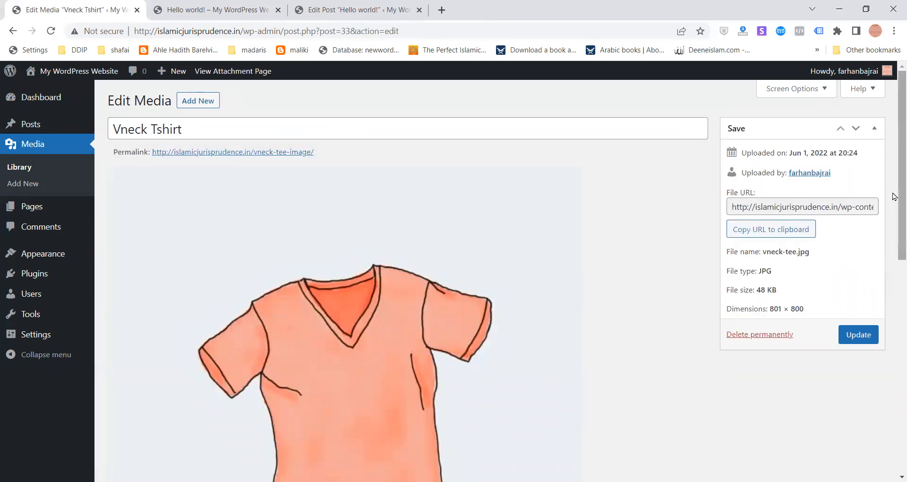
drag(893, 194, 897, 369)
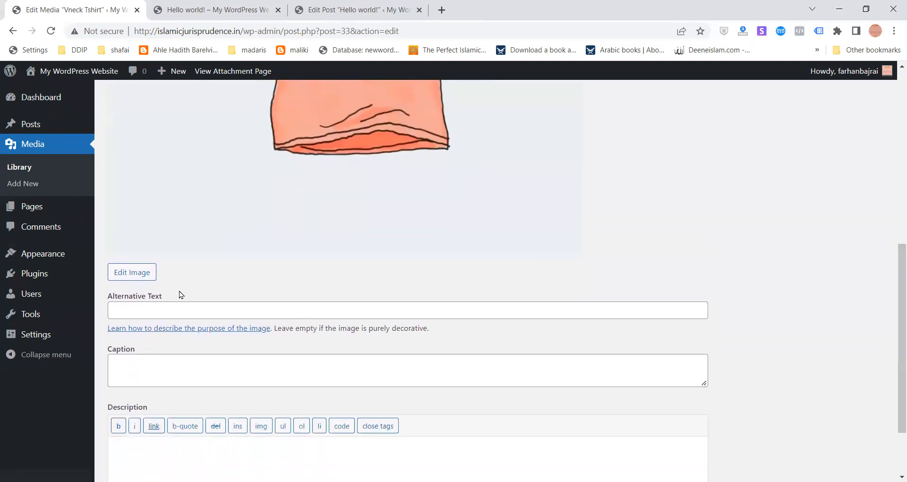
click(182, 364)
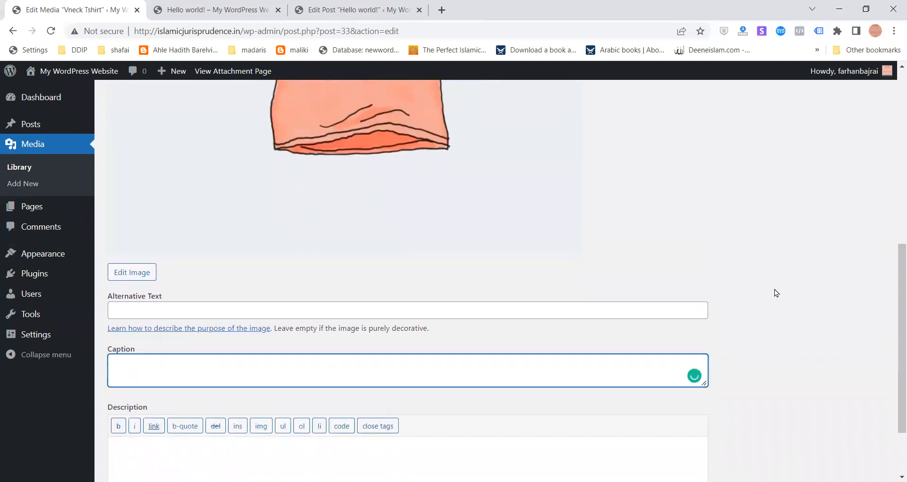
scroll(895, 270, down, 2)
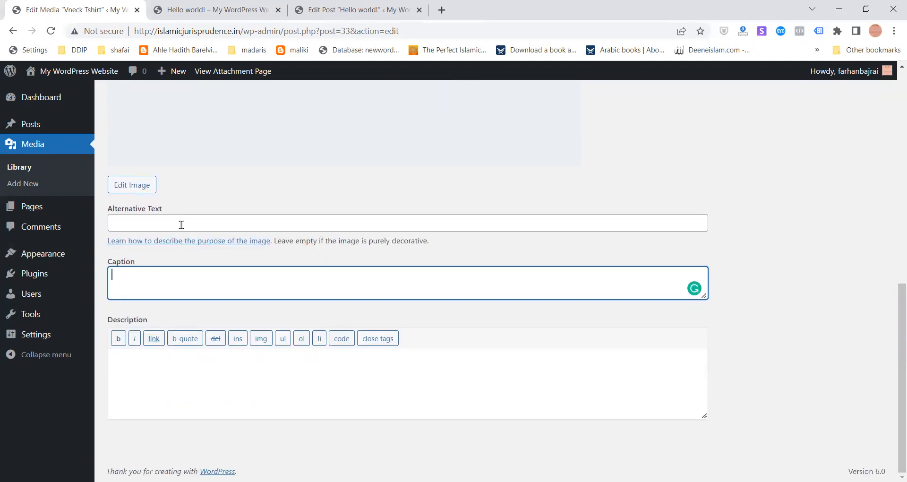
click(239, 375)
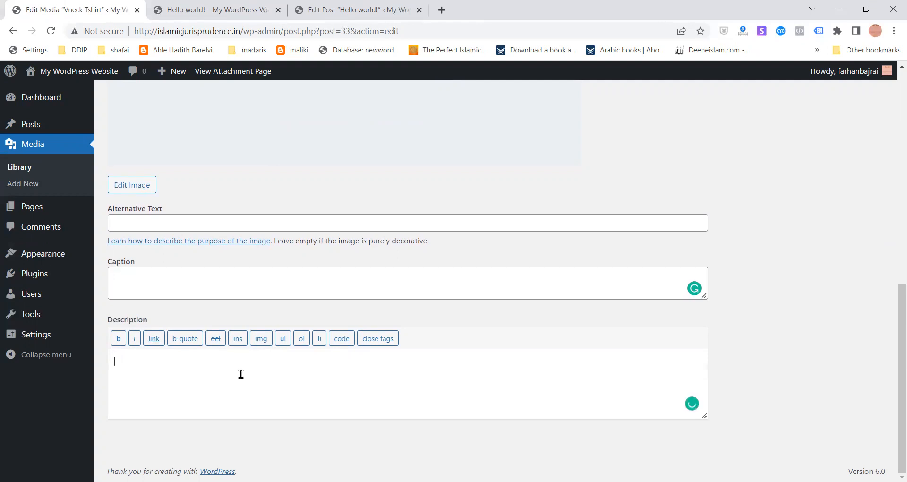
- Check the Vneck Tshirt image's file details and open the page for uploading new media
drag(895, 295, 893, 99)
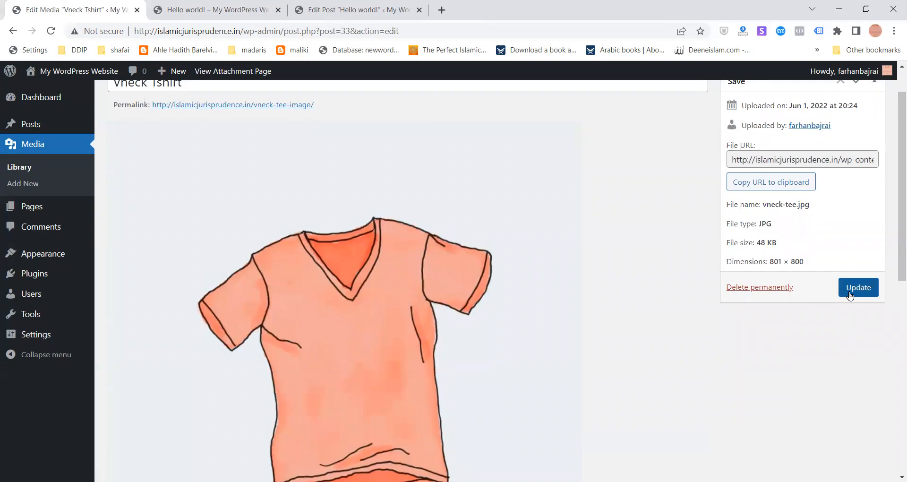
click(37, 183)
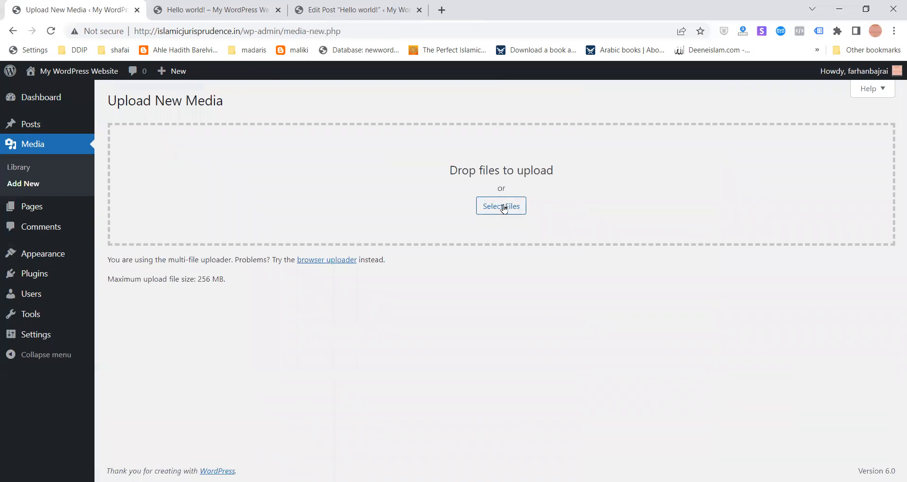
- Open the bajraionline.com website in a new browser tab and view its navigation pages
mouse_move(28, 211)
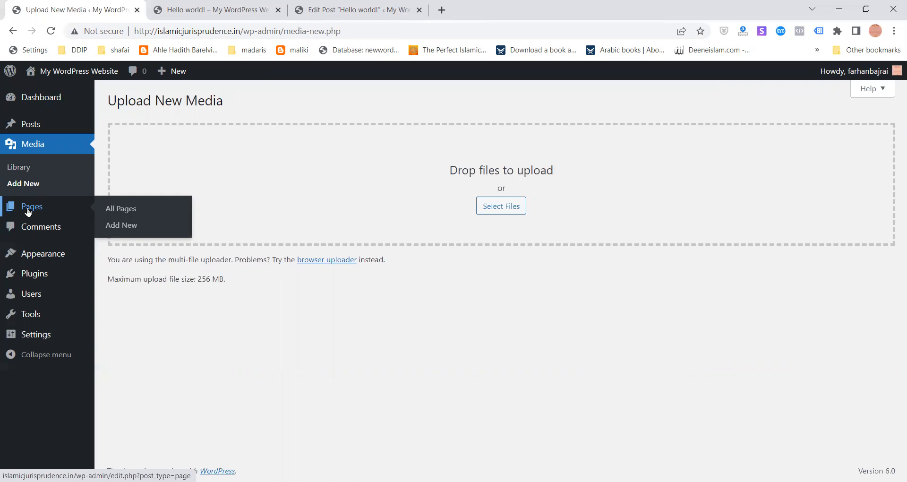
click(442, 10)
text(far)
key(ctrl+a)
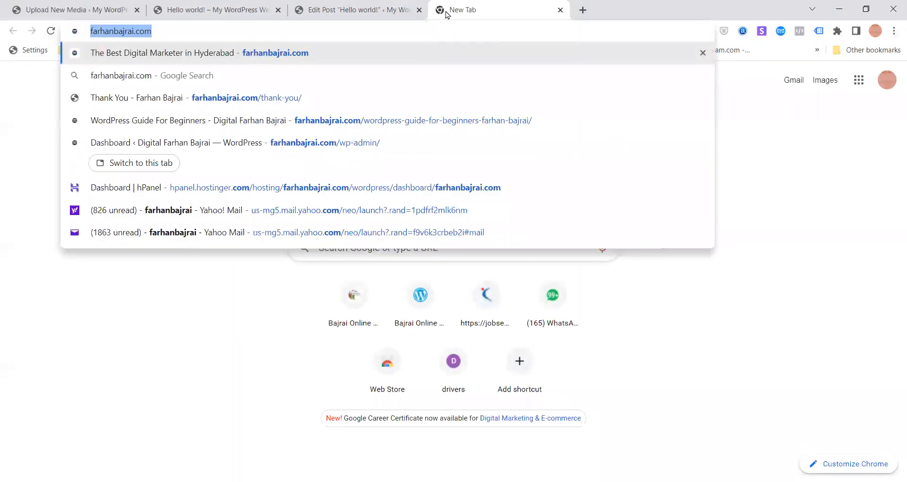
text(baj)
key(Return)
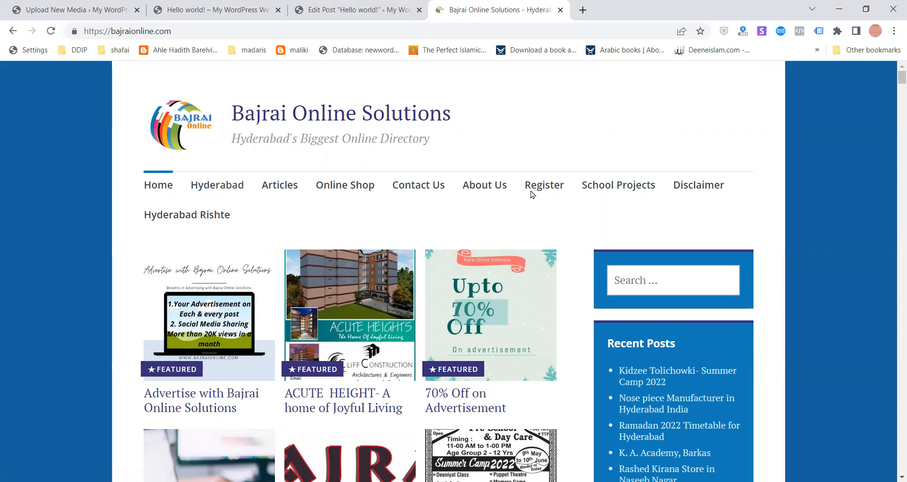
- Return to the WordPress admin, open the list of all pages and examine its entries and bulk actions
click(55, 5)
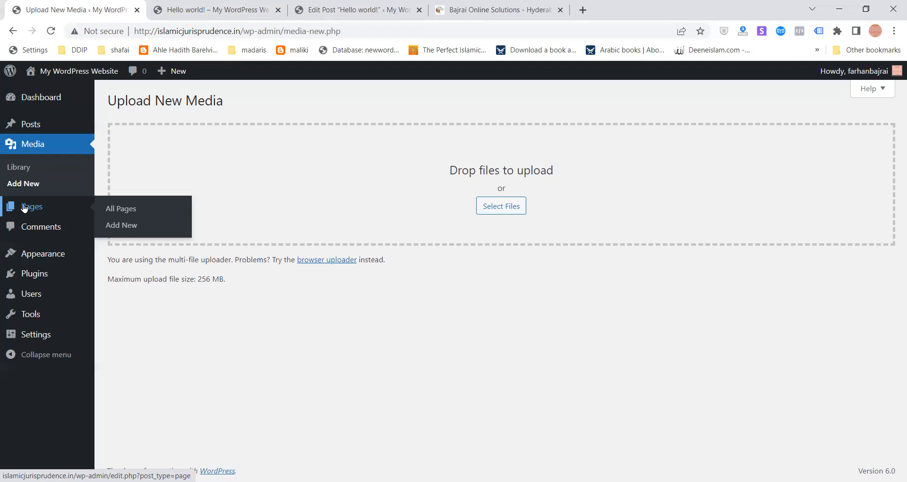
click(115, 210)
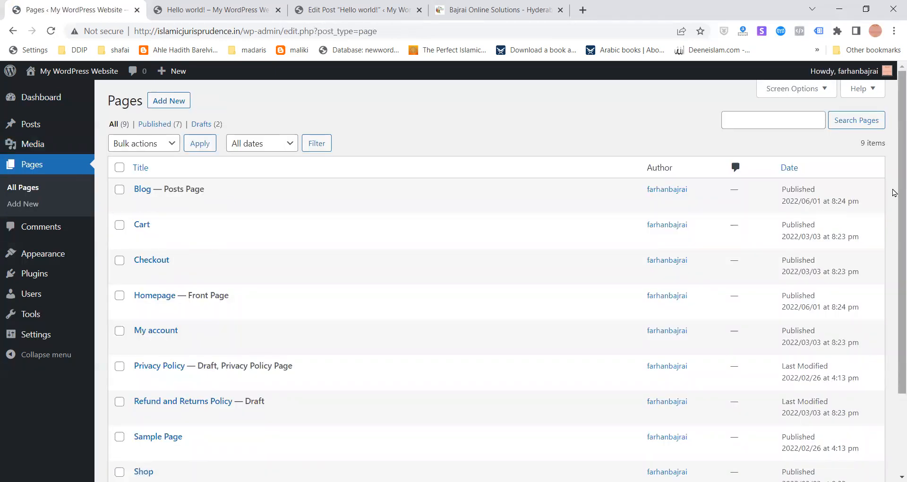
scroll(895, 200, down, 3)
scroll(892, 316, up, 3)
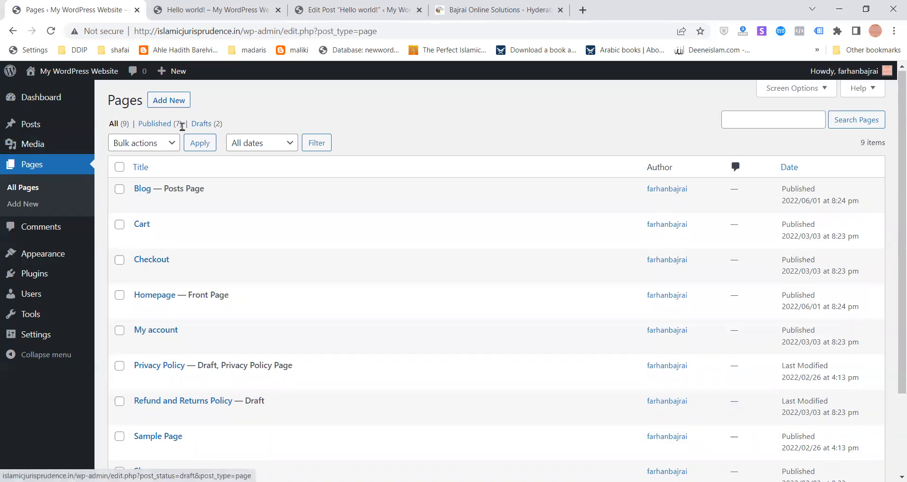
click(169, 144)
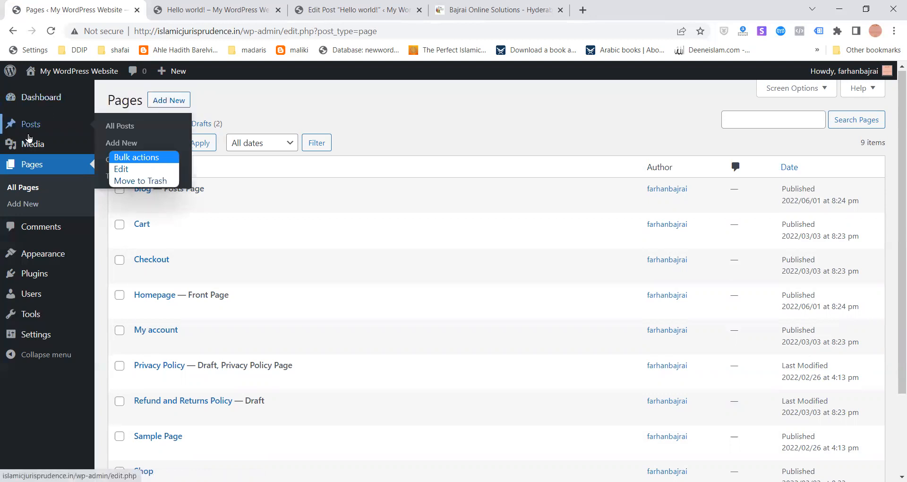
- Restore both trashed comments together with a bulk action in the comments area
click(34, 229)
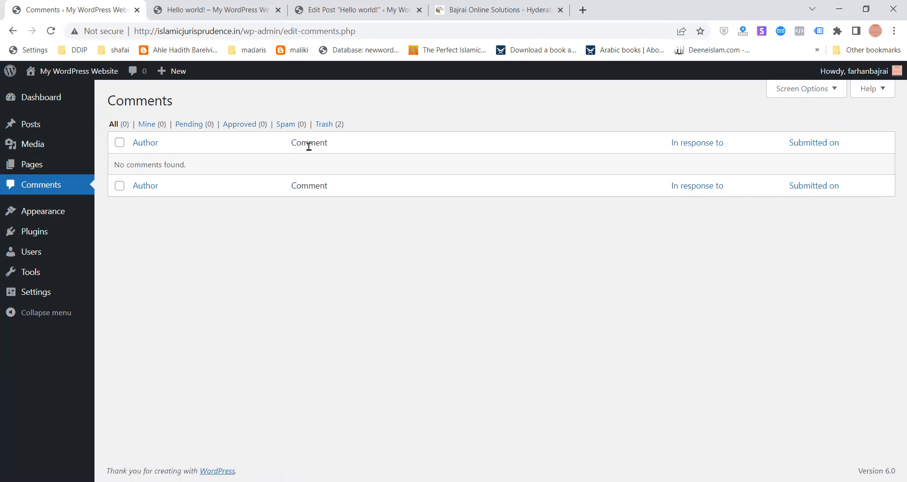
click(336, 127)
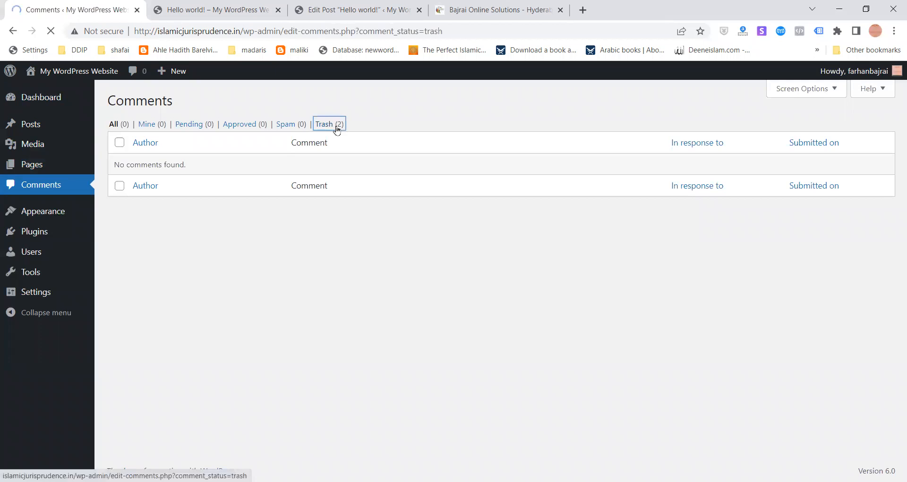
click(119, 191)
click(119, 256)
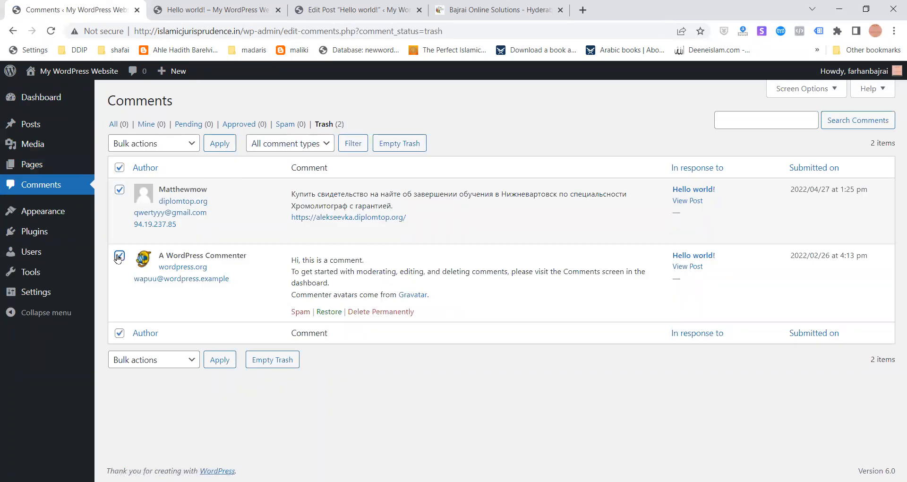
click(158, 147)
click(150, 182)
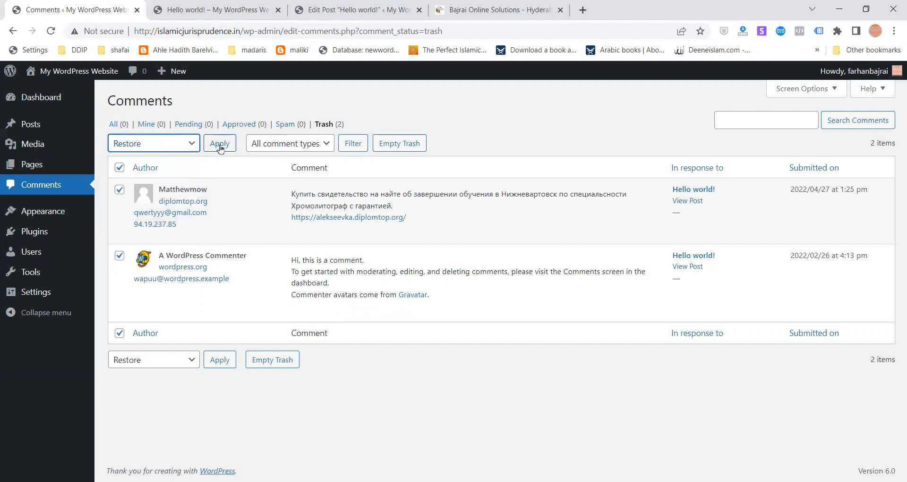
click(220, 146)
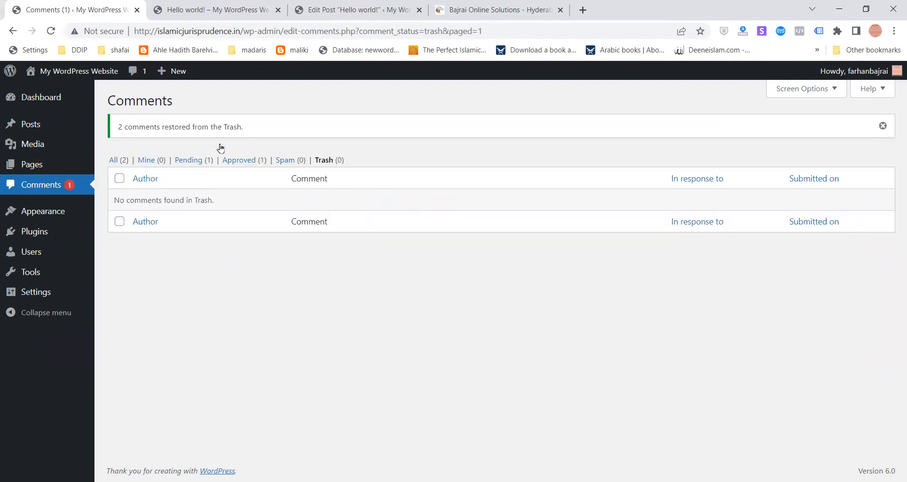
- In the list of all comments, view the pending comment's reply and quick edit forms, cancelling each
click(114, 161)
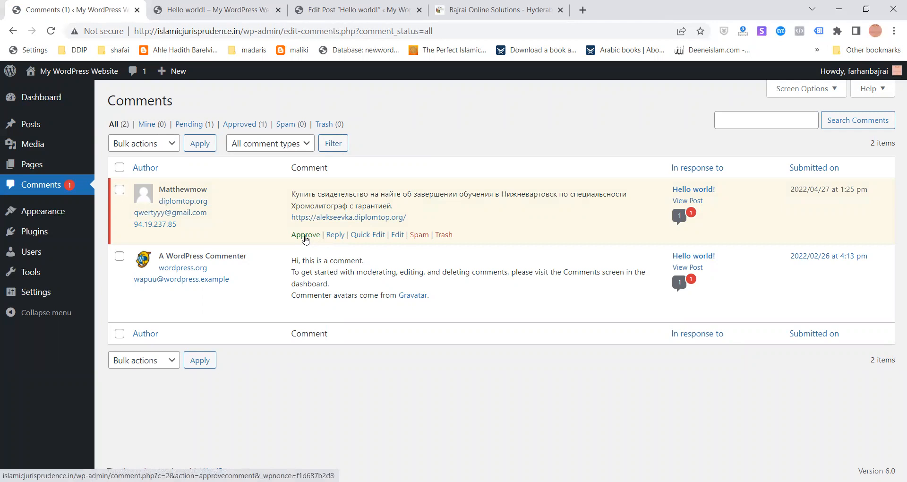
click(334, 235)
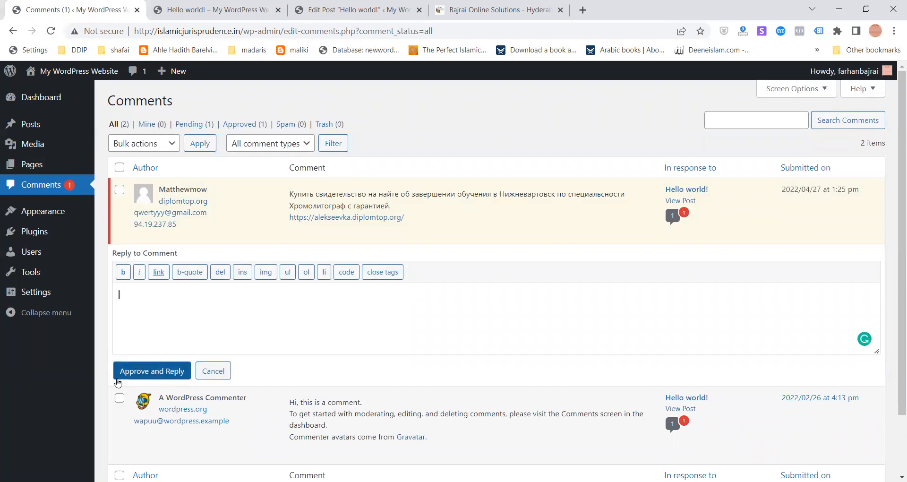
click(210, 373)
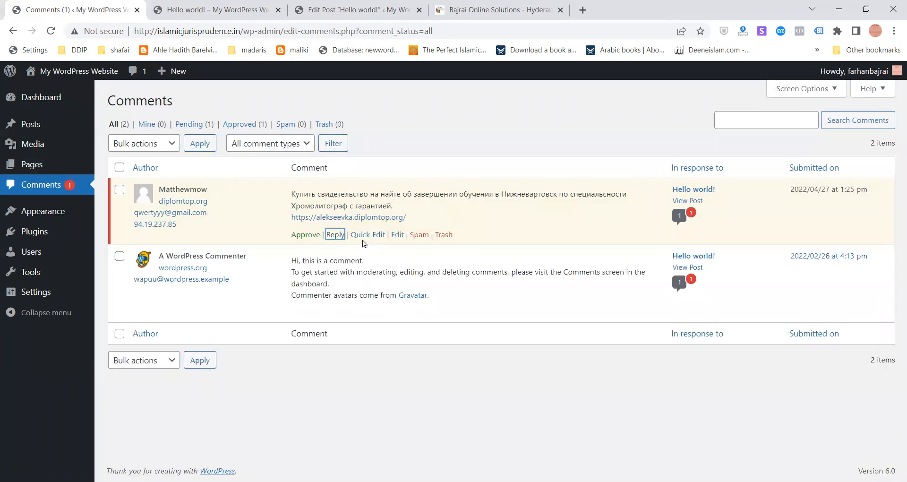
click(362, 235)
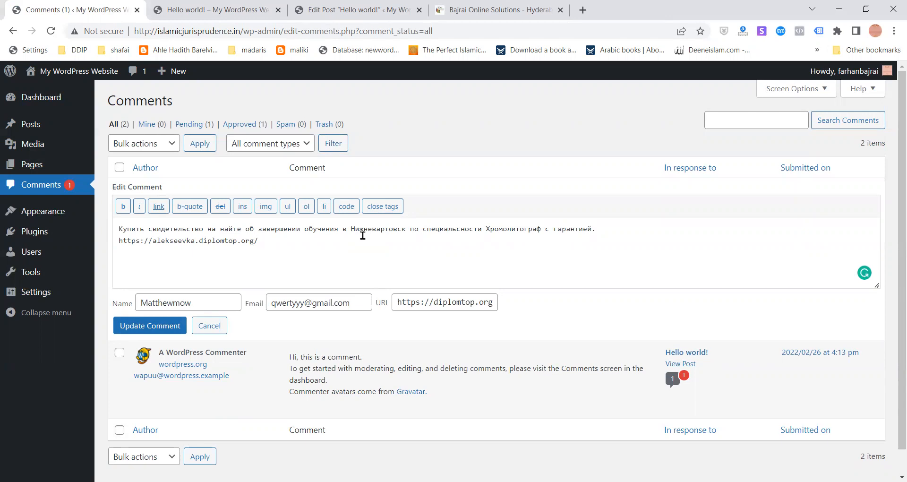
click(221, 327)
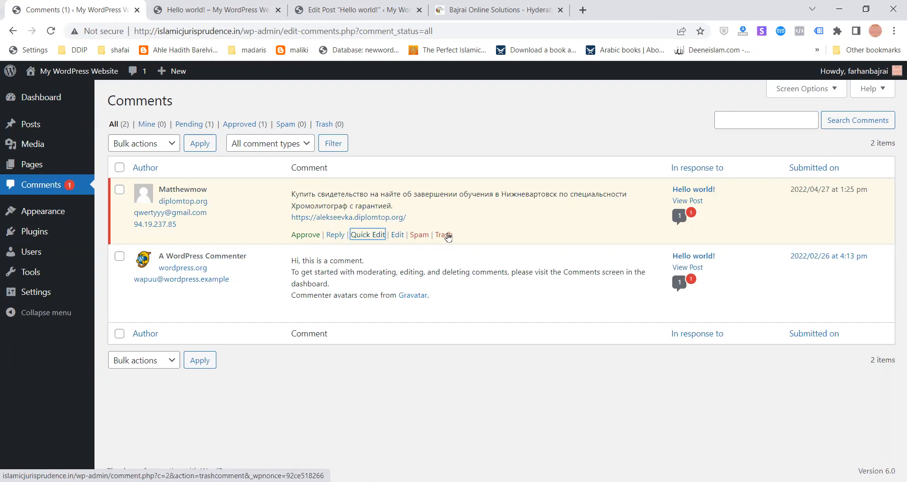
- Mark the pending comment as spam and go through the Mine, Pending, Approved and Spam comment lists
click(415, 233)
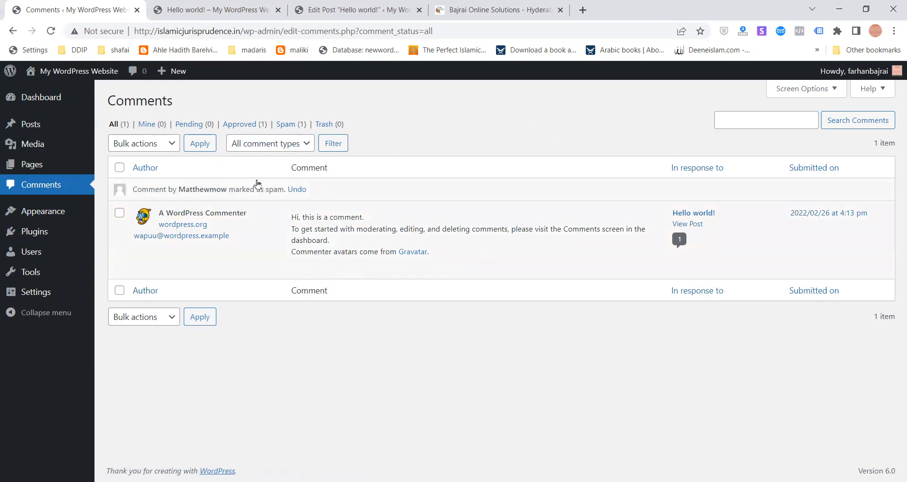
click(152, 125)
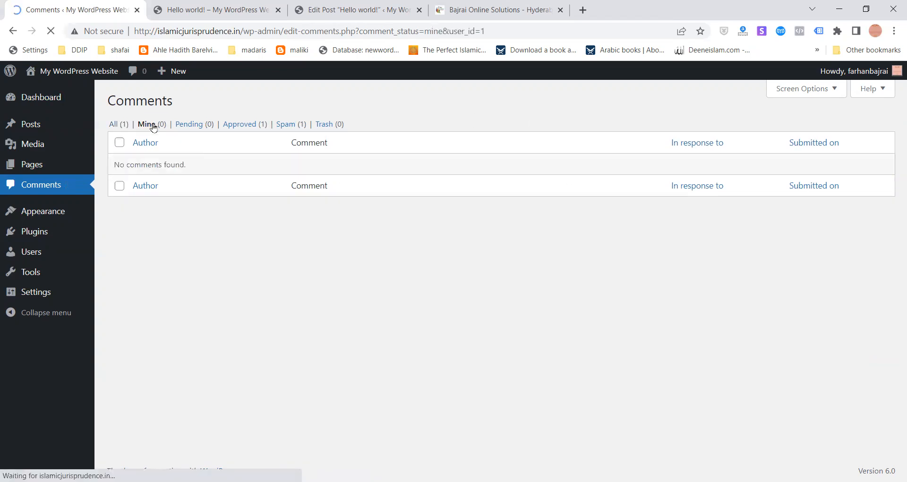
click(190, 123)
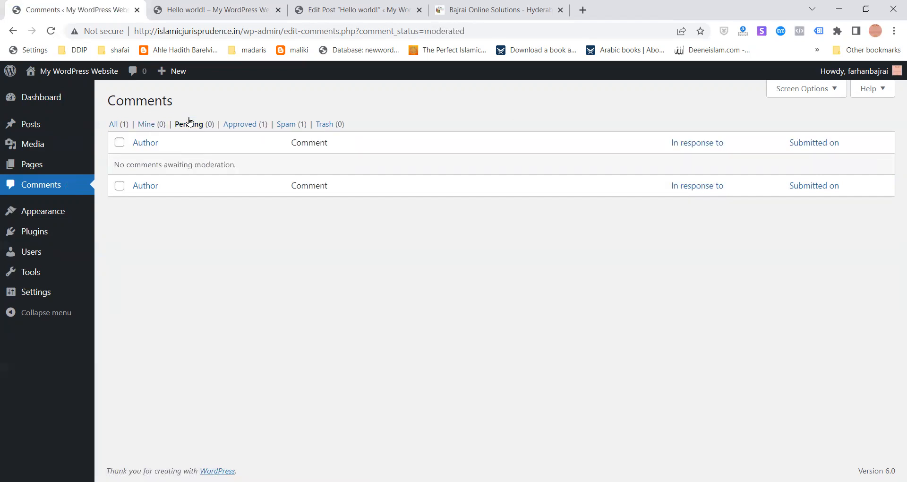
click(227, 125)
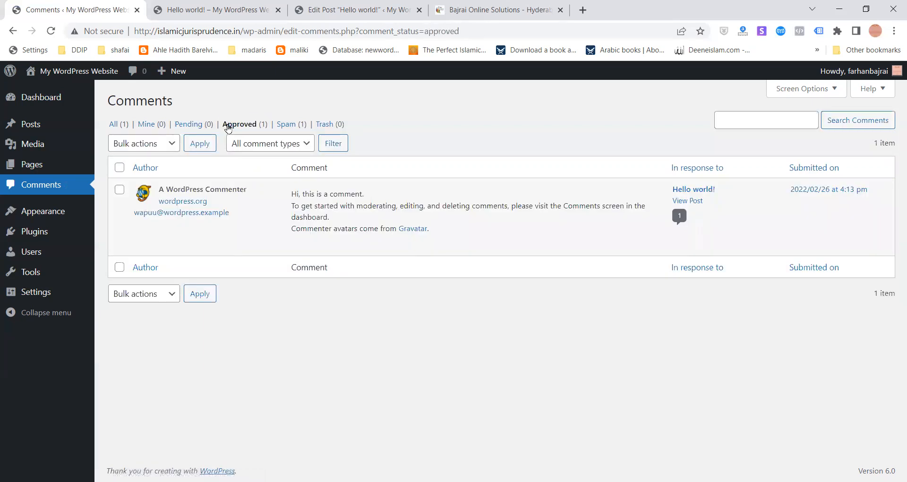
click(282, 126)
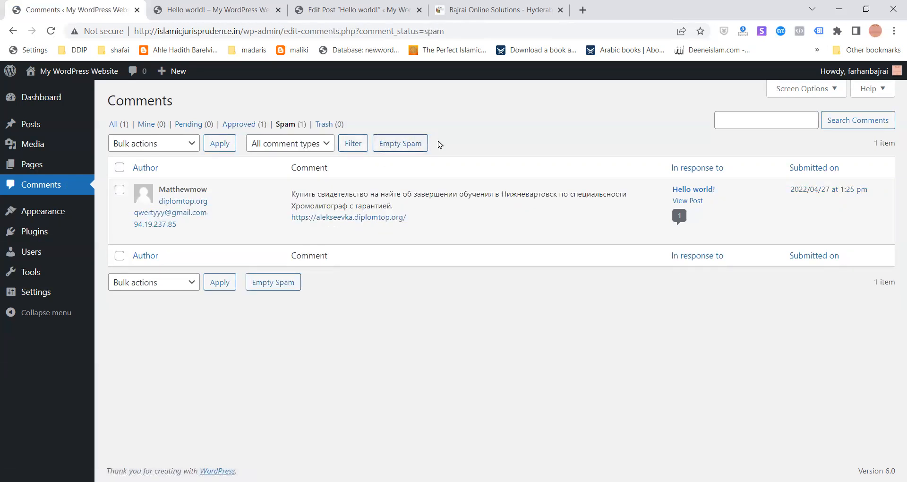
- Permanently delete all spam comments and view the trashed comments list
click(400, 143)
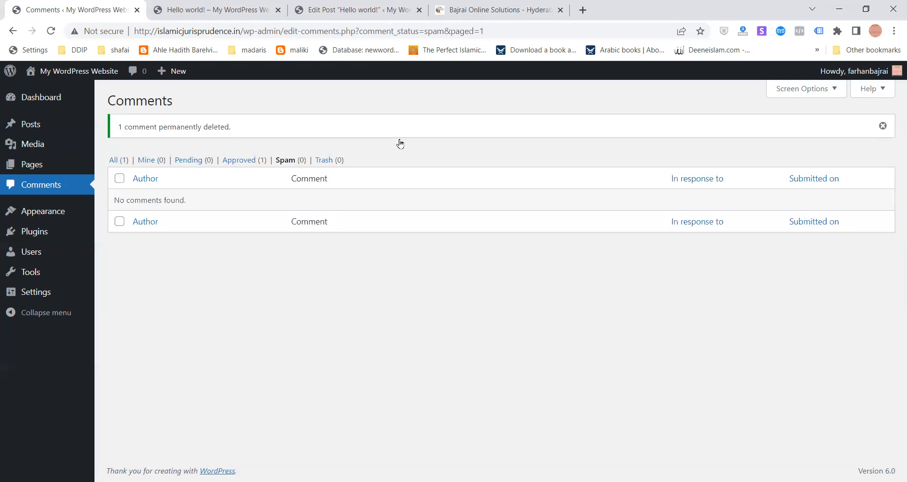
click(326, 160)
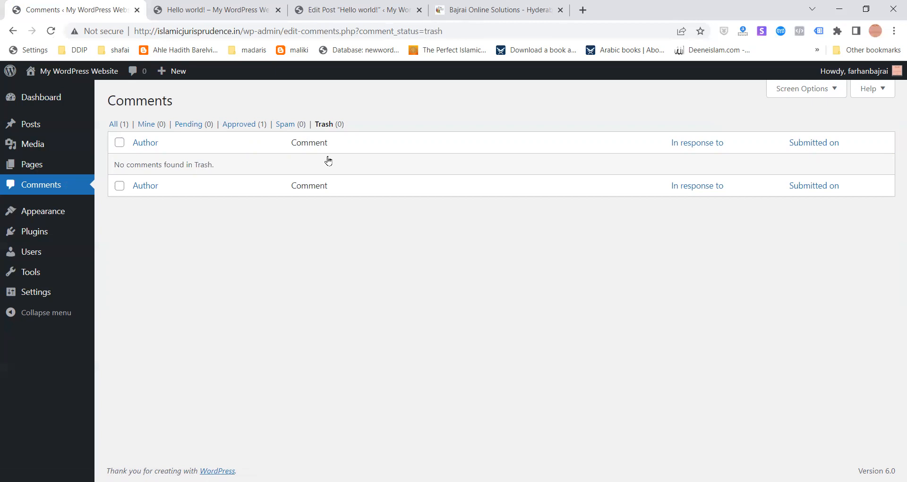
- Examine the installed themes and open the catalogue of popular themes for adding a new one
mouse_move(21, 211)
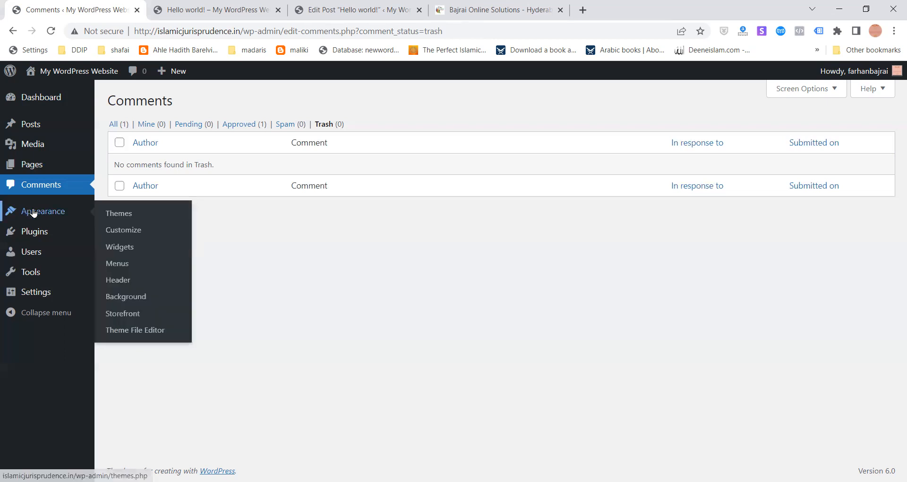
click(126, 214)
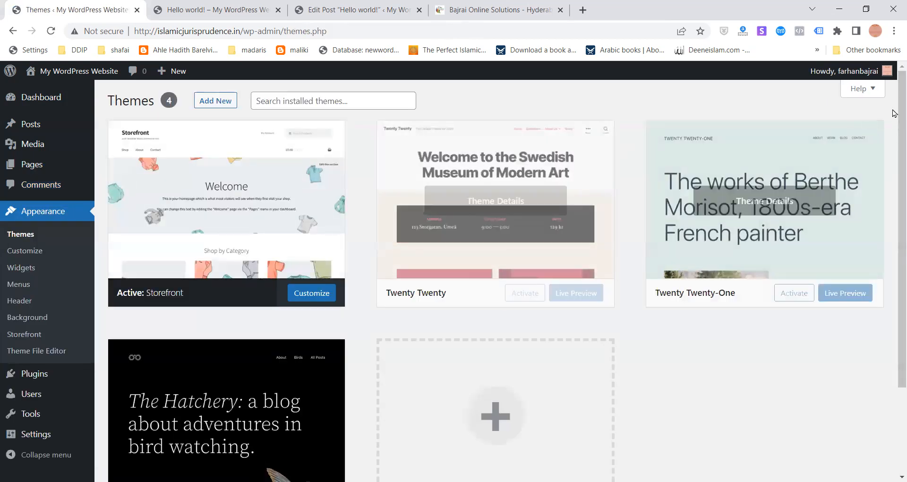
scroll(893, 142, down, 3)
scroll(893, 189, up, 1)
scroll(893, 148, up, 2)
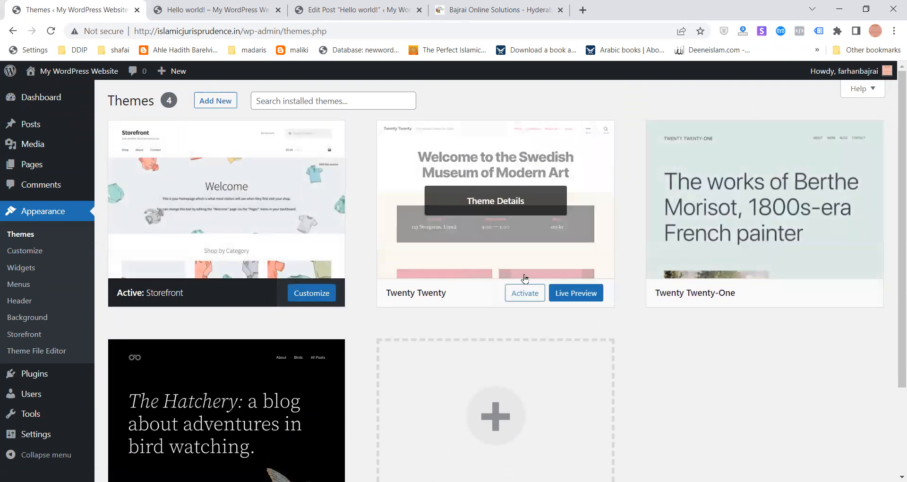
click(230, 101)
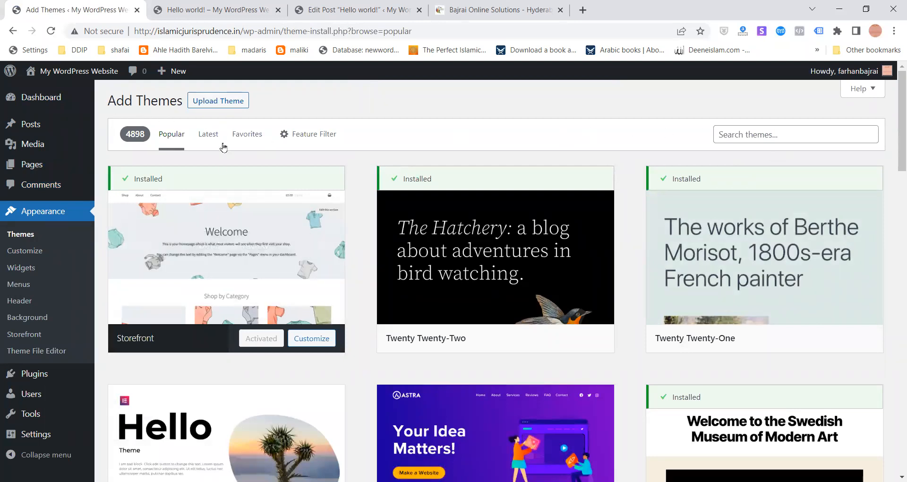
- Open the Storefront theme's customizer, look through its list of settings sections and close it
click(42, 254)
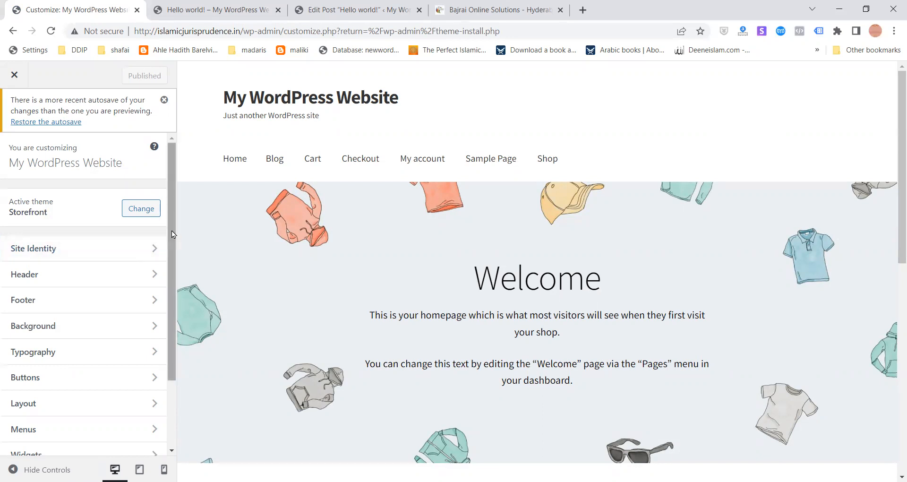
drag(171, 230, 199, 392)
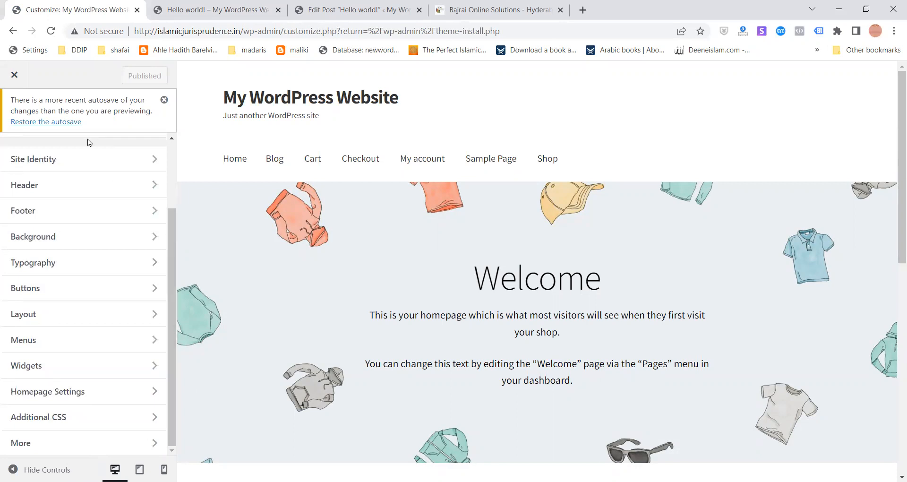
click(14, 76)
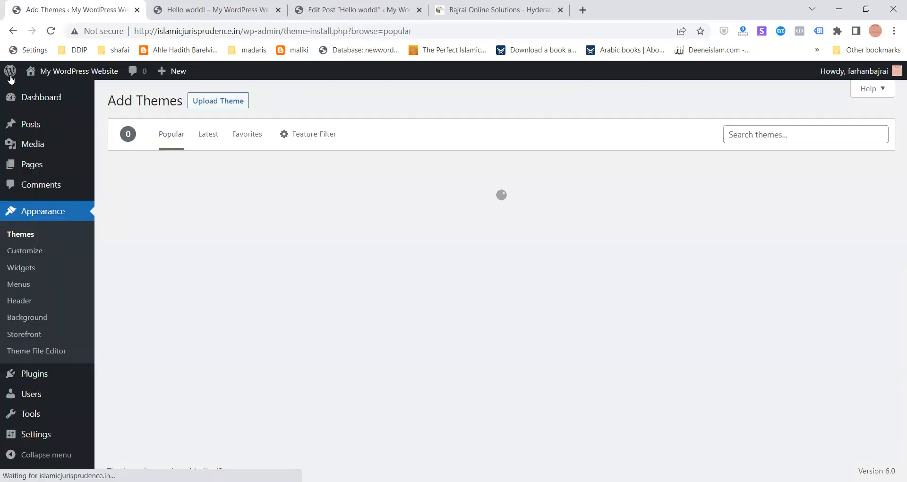
- Open the widgets editor for the theme and dismiss its welcome guide
click(30, 268)
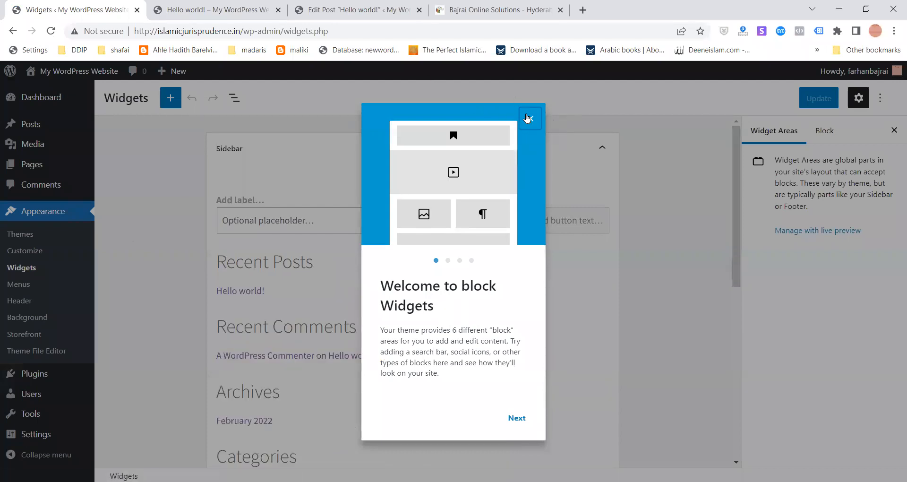
click(529, 118)
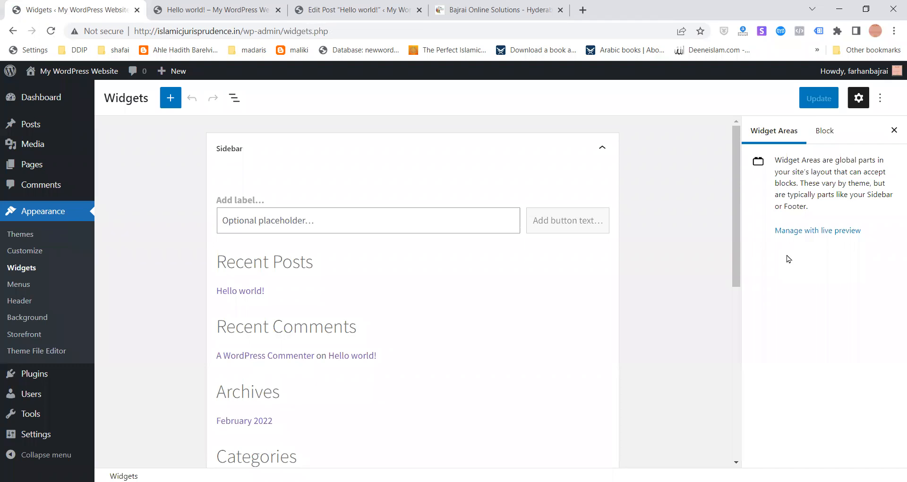
- Switch to the Bajrai Online Solutions site and look through the widgets in its homepage sidebar
click(458, 7)
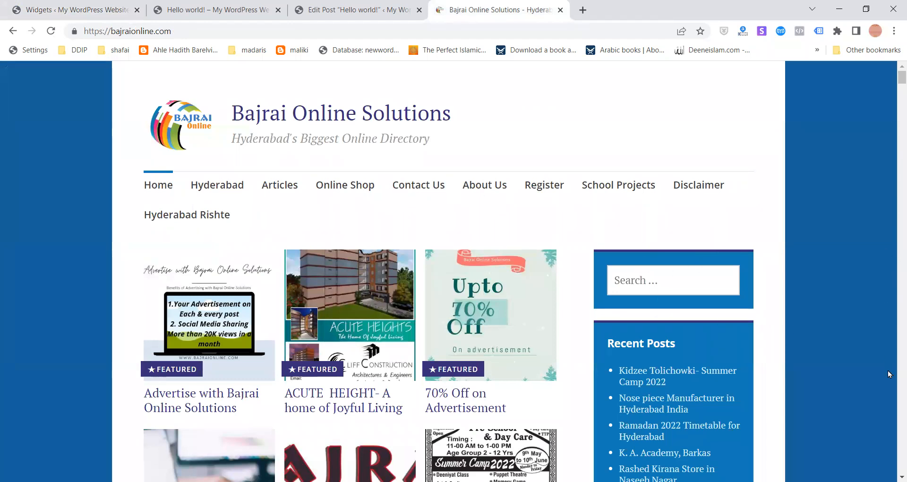
scroll(449, 284, down, 2)
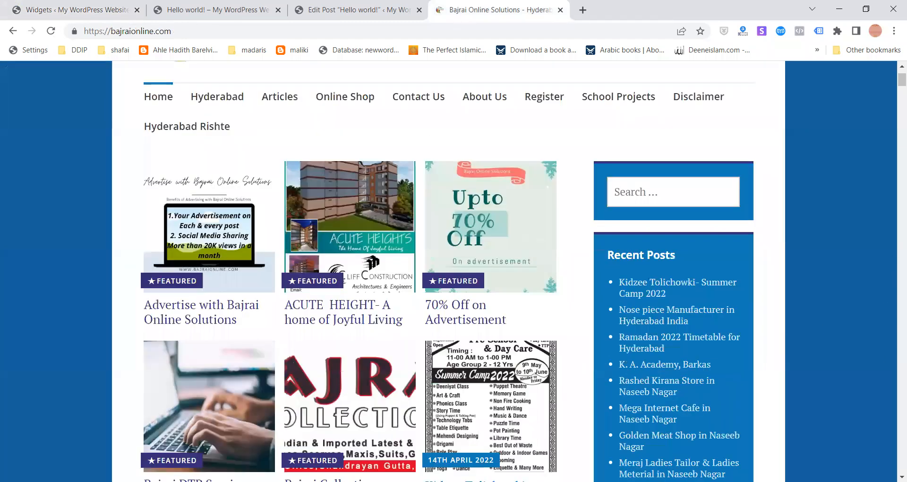
scroll(449, 284, down, 20)
scroll(449, 284, down, 2)
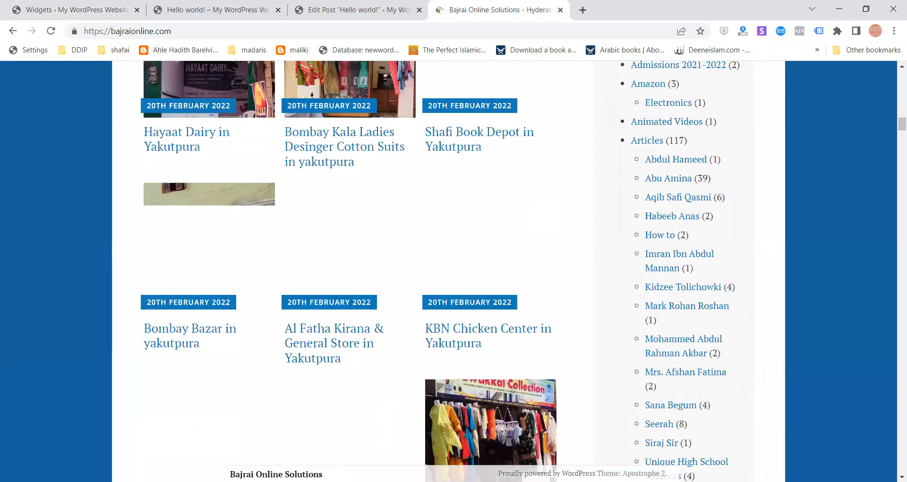
scroll(449, 284, down, 6)
scroll(449, 283, down, 20)
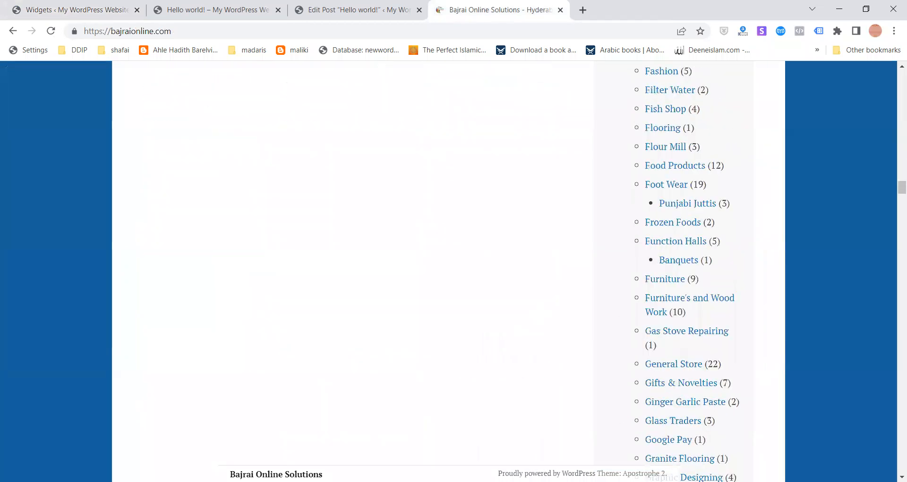
- View the sidebar widgets and footer on the live "Hello world!" post and return to the widgets editor
click(53, 4)
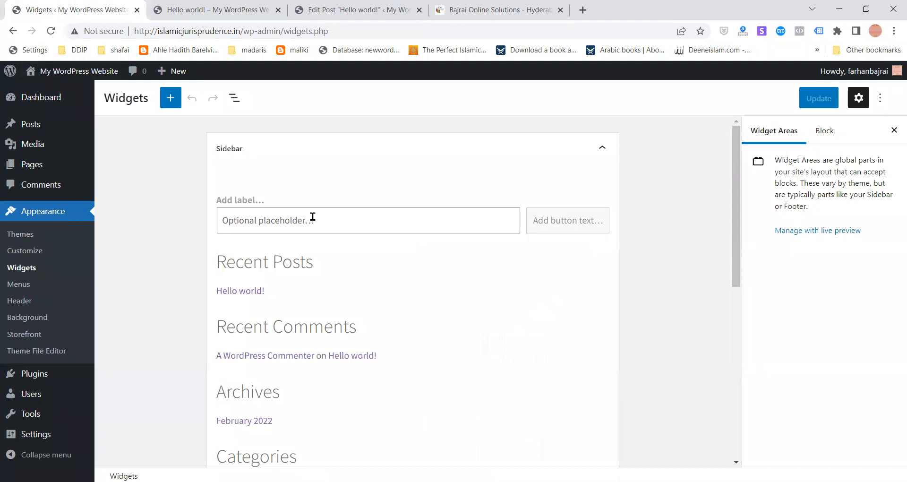
click(211, 6)
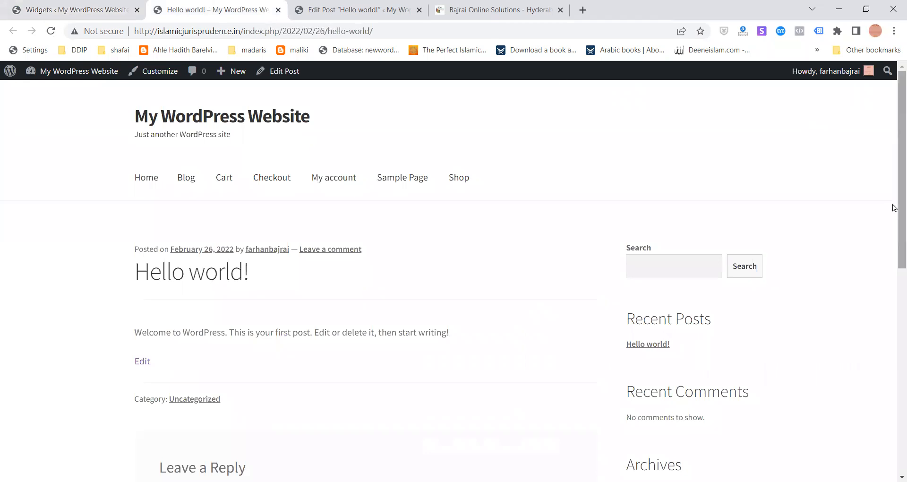
scroll(801, 344, down, 9)
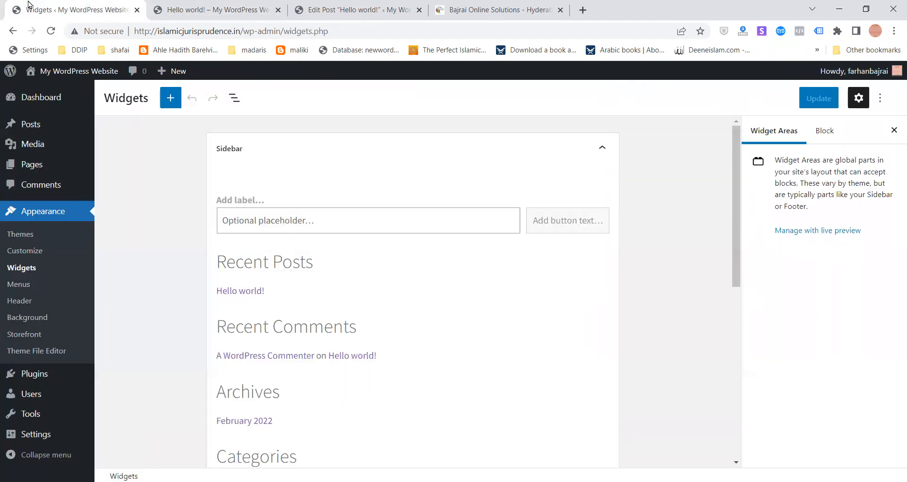
click(30, 7)
- Examine the block options and the color and typography settings of the Recent Posts heading in the Sidebar area
click(277, 260)
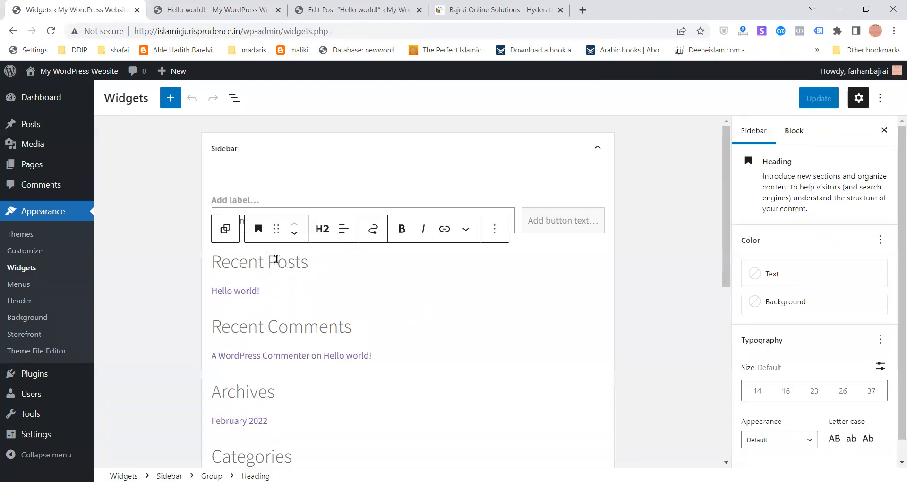
click(495, 228)
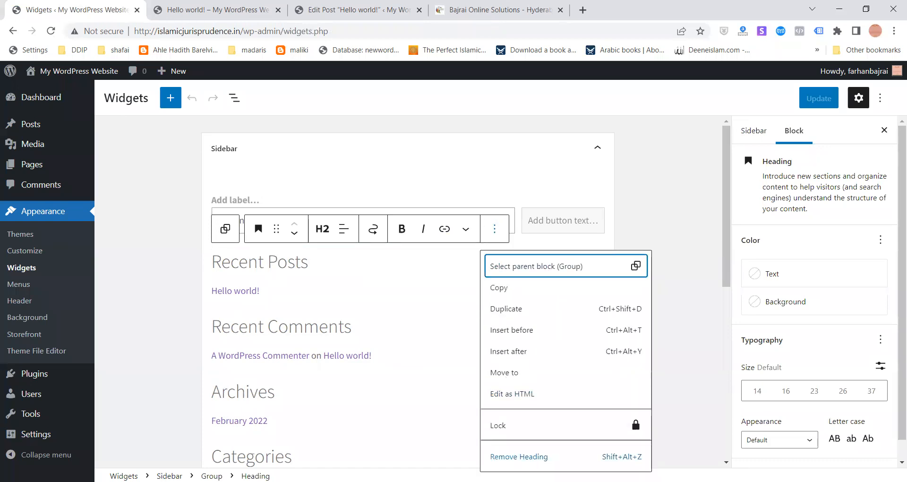
click(894, 236)
scroll(895, 255, down, 1)
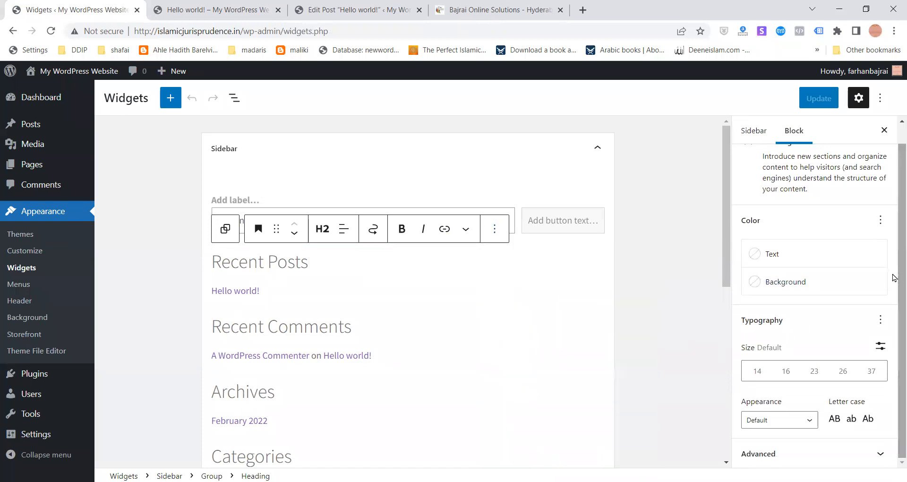
- Remove the Search block from the Sidebar widget area
click(506, 197)
click(498, 170)
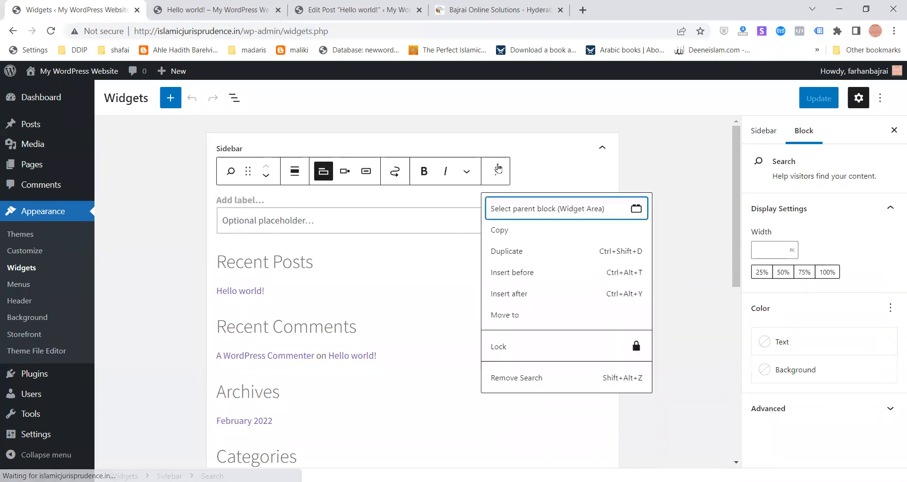
click(512, 377)
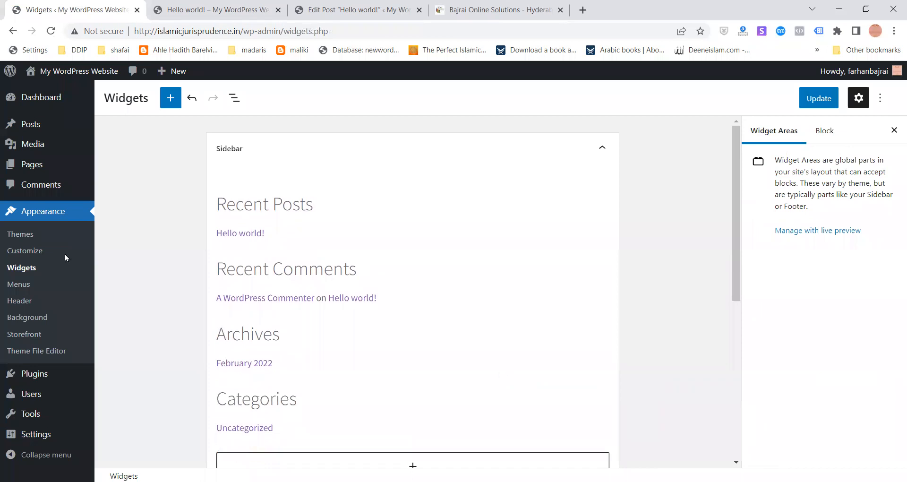
- Open the theme's menu management page, leaving the widgets editor without saving its changes
click(27, 284)
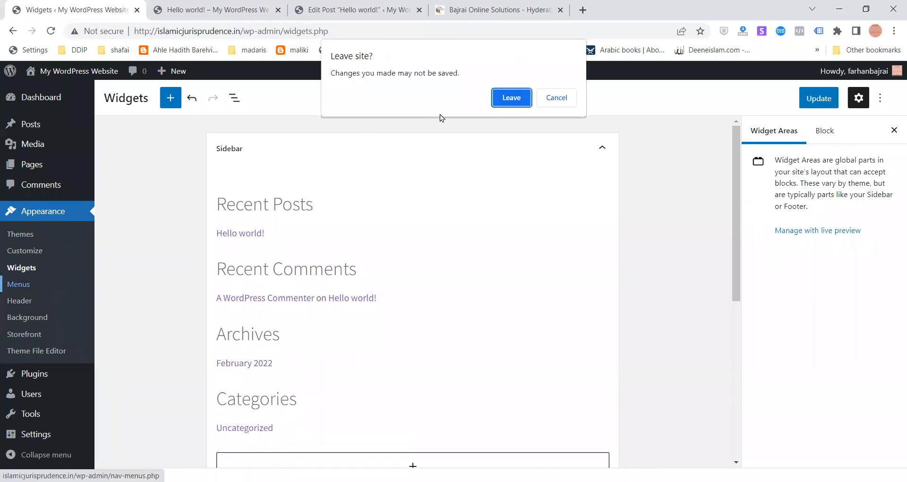
click(511, 98)
- Look over the Bajrai Online Solutions homepage and the "Hello world!" post's navigation menu, and return to menu management
click(481, 15)
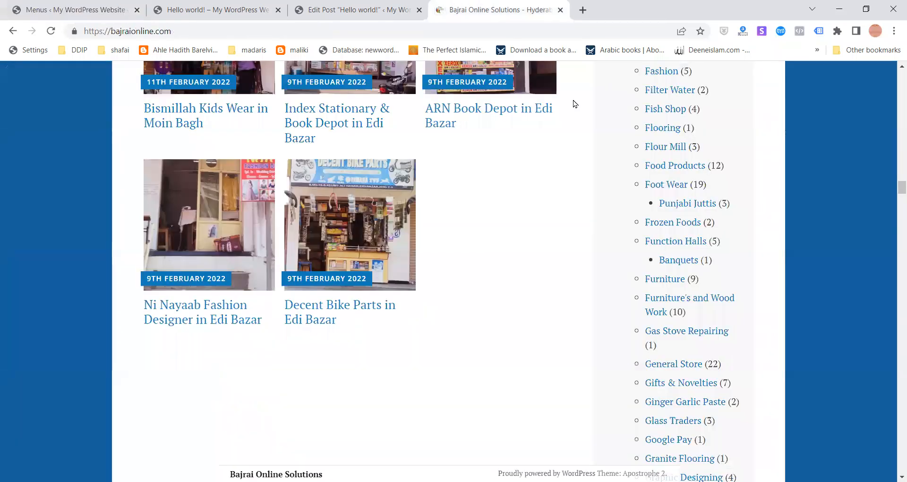
scroll(574, 103, up, 4)
scroll(574, 103, up, 10)
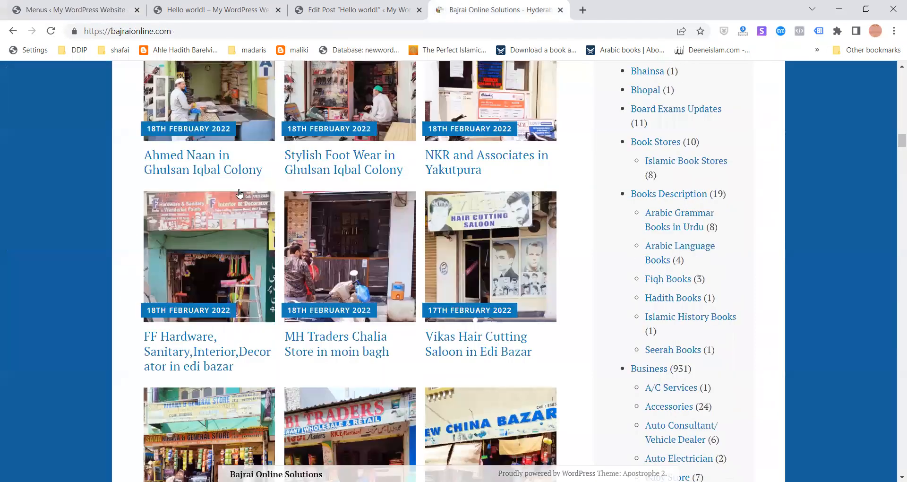
drag(901, 77, 900, 468)
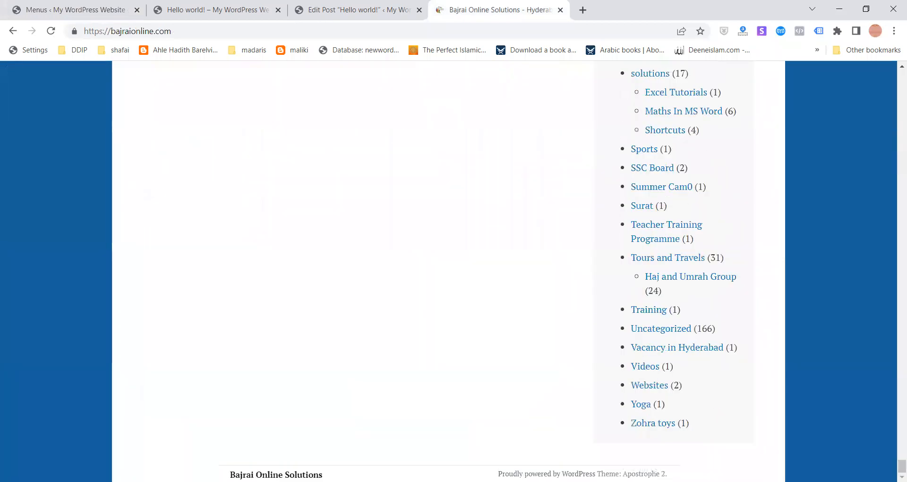
click(171, 5)
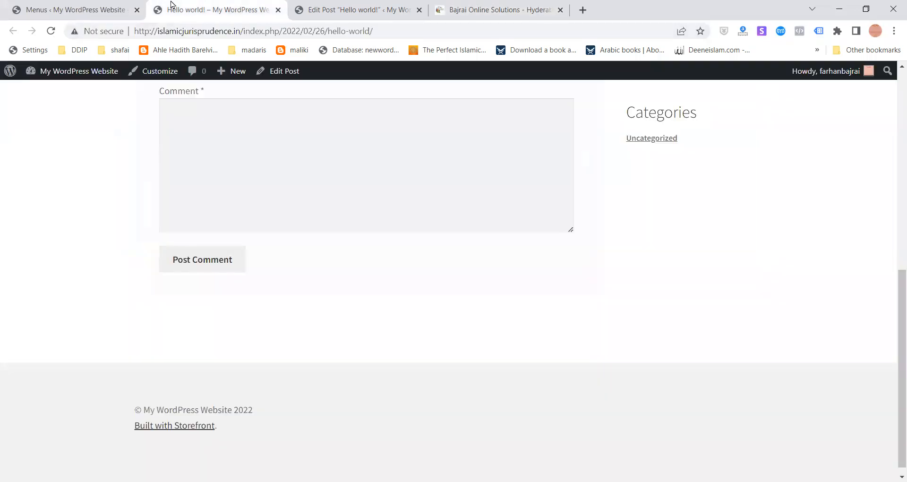
key(Home)
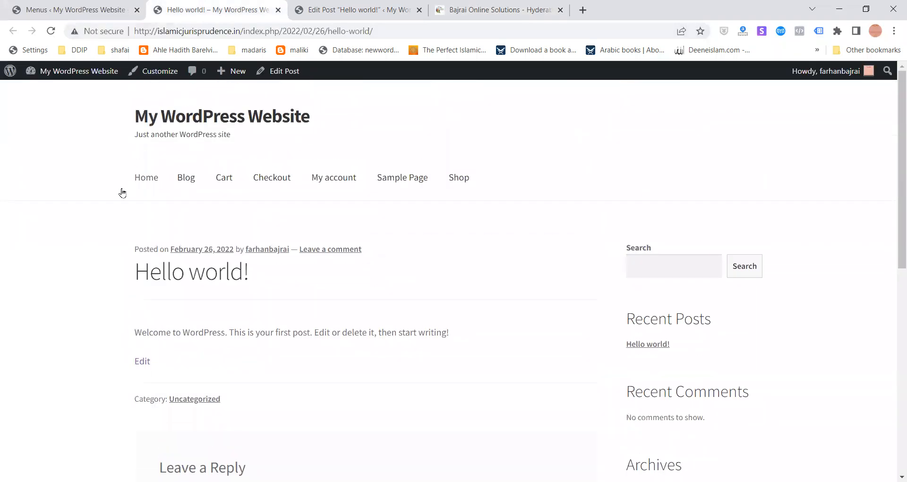
click(89, 5)
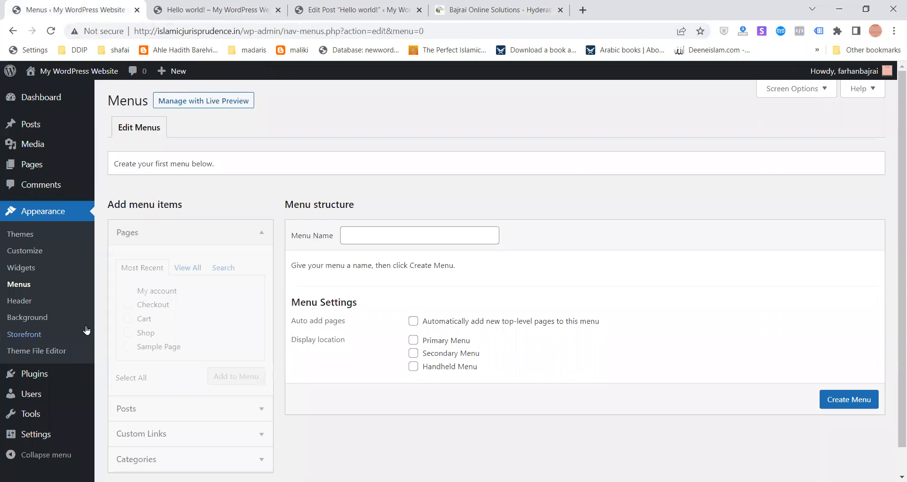
- Create a menu named "top menu" and assign it to the Primary Menu display location
click(357, 240)
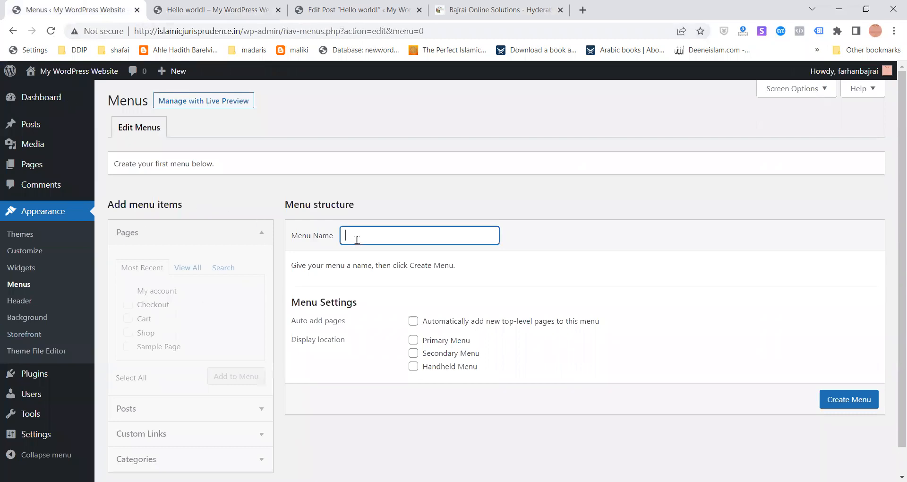
text(top-menu)
click(413, 340)
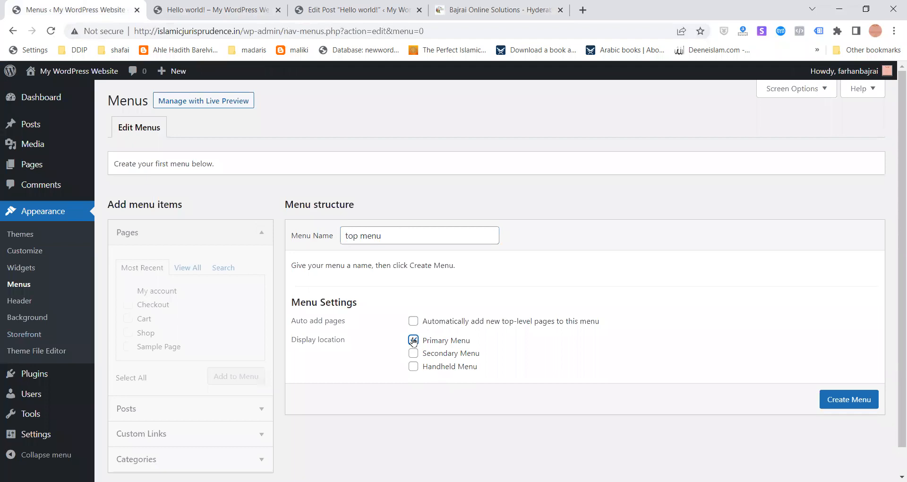
click(830, 408)
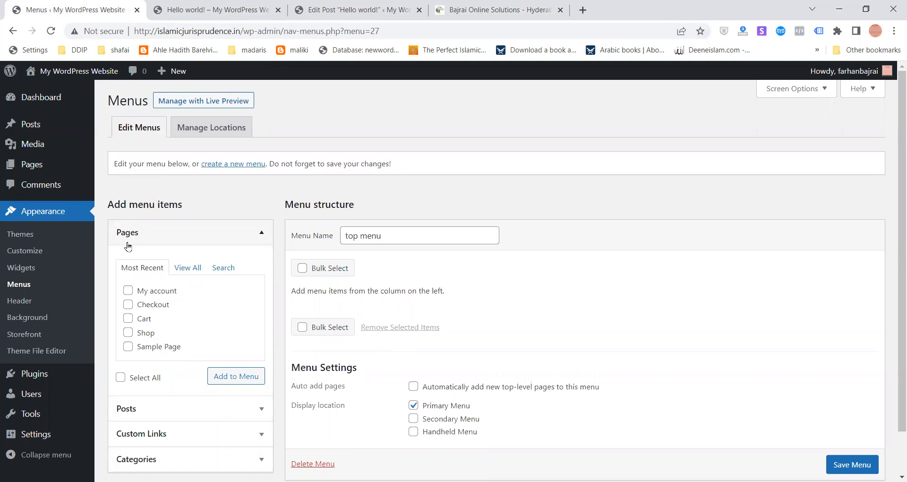
- Add the Homepage, My account and Shop pages to the top menu from the full list of pages
click(188, 269)
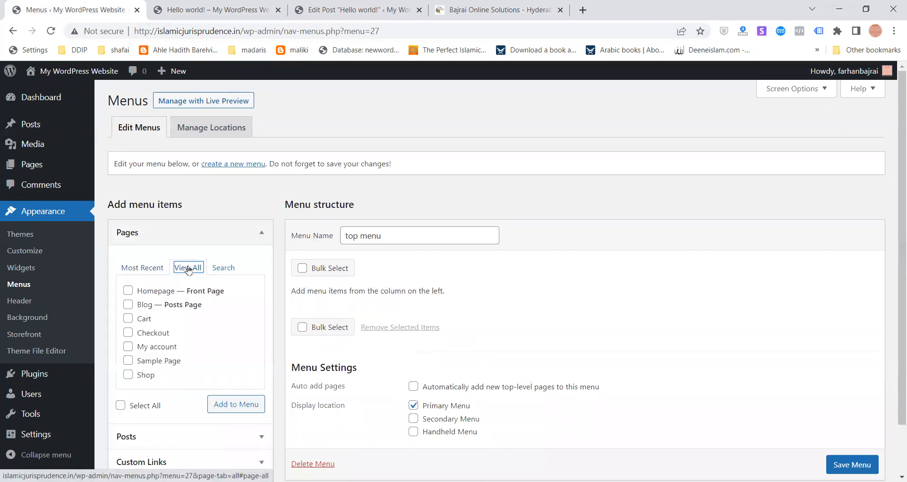
click(127, 290)
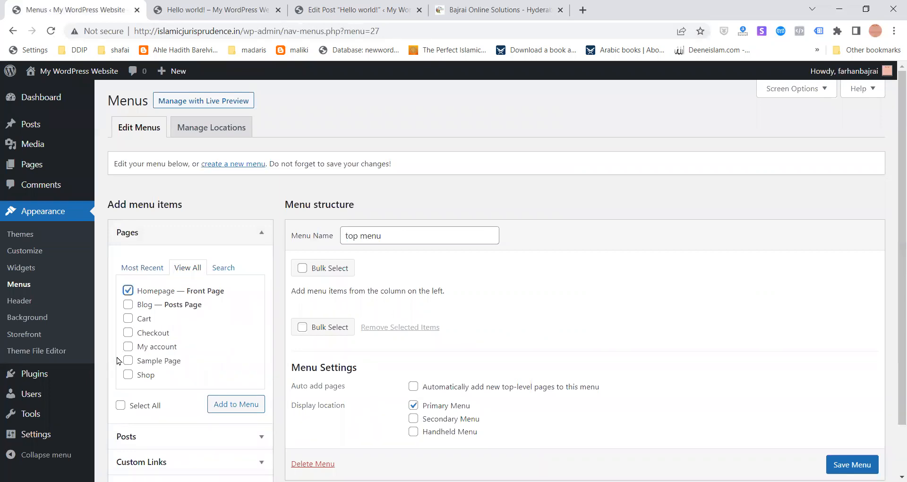
click(128, 374)
click(128, 346)
click(238, 403)
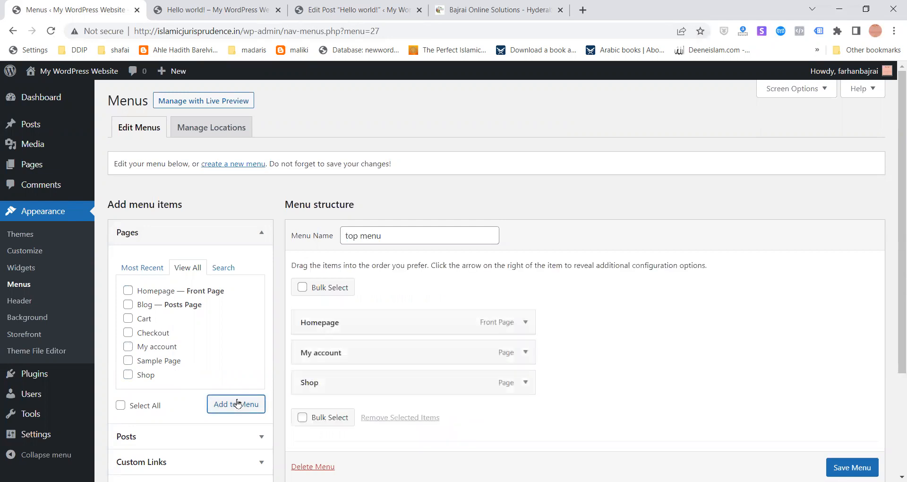
- Add the "Hello world!" post as an item of the top menu
drag(893, 228, 893, 296)
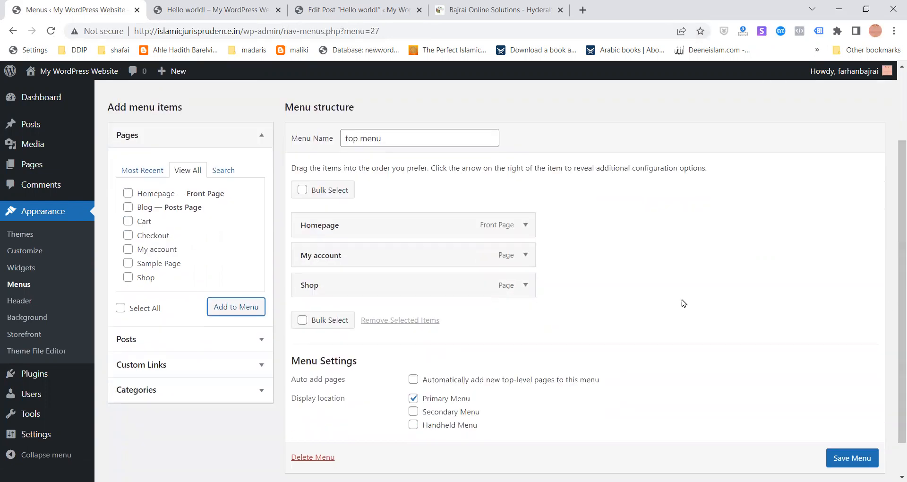
click(263, 341)
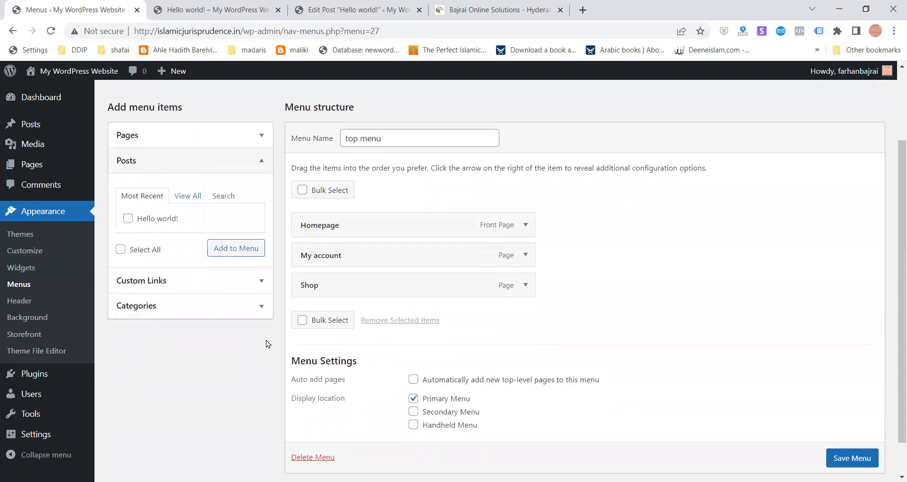
click(128, 220)
click(219, 247)
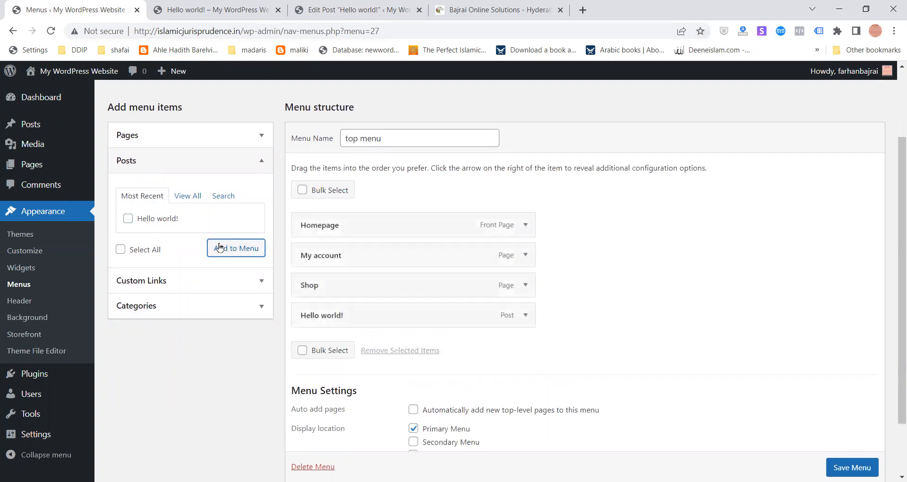
click(161, 283)
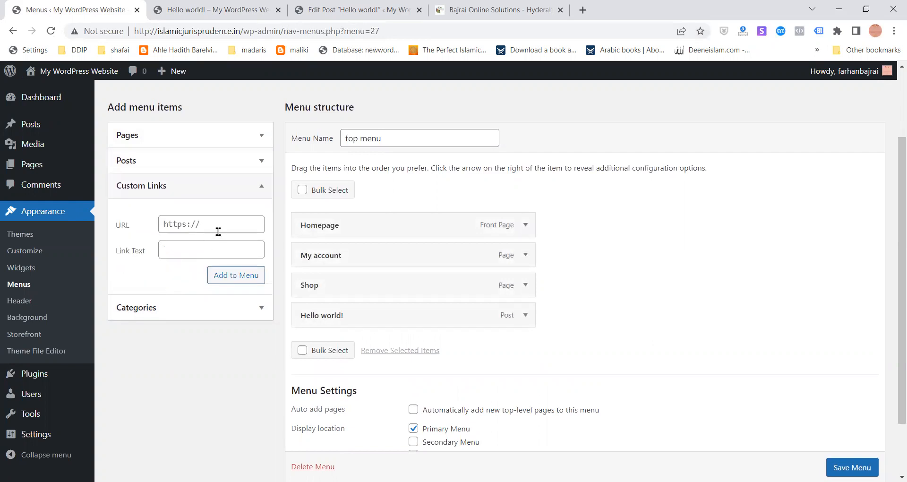
click(218, 224)
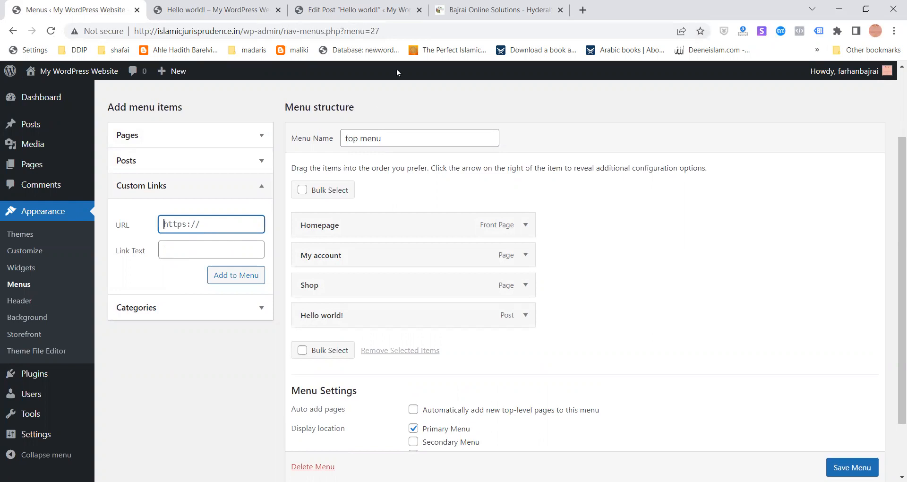
click(453, 8)
click(411, 35)
key(ctrl+c)
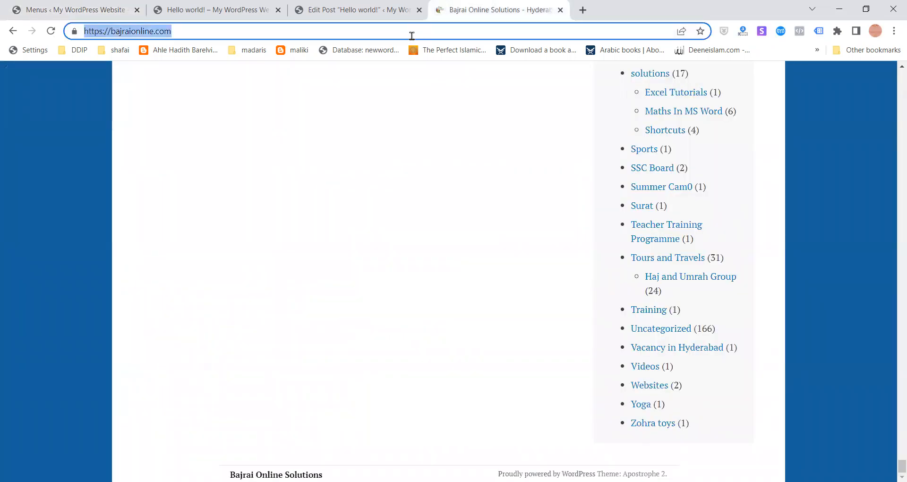
click(107, 5)
key(ctrl+v)
click(208, 242)
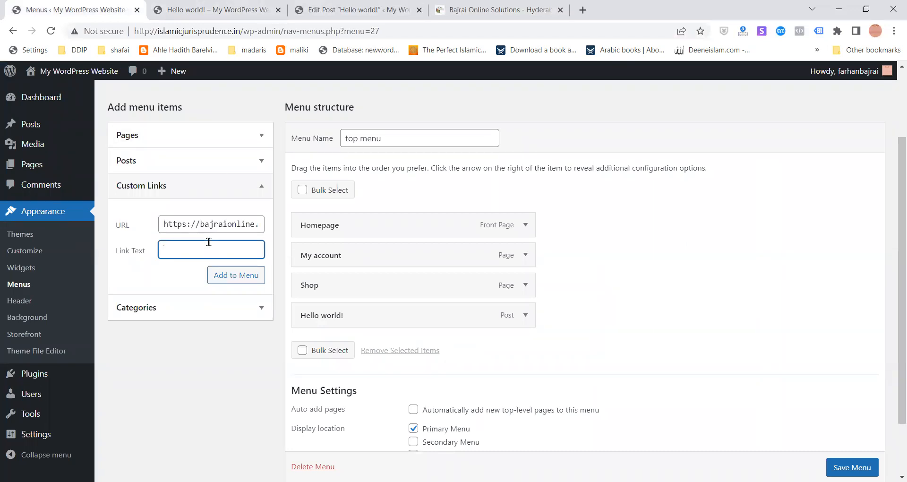
text(Directory)
click(237, 278)
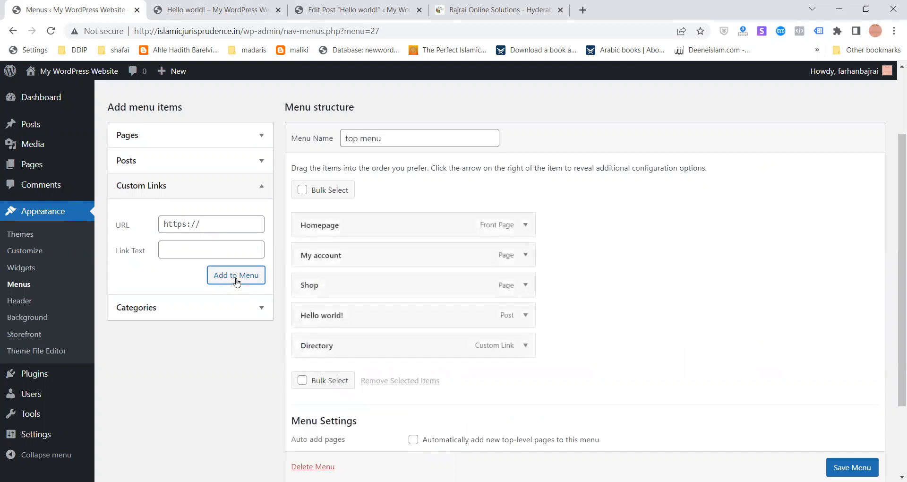
- Add the Uncategorized category as an item of the top menu
click(239, 308)
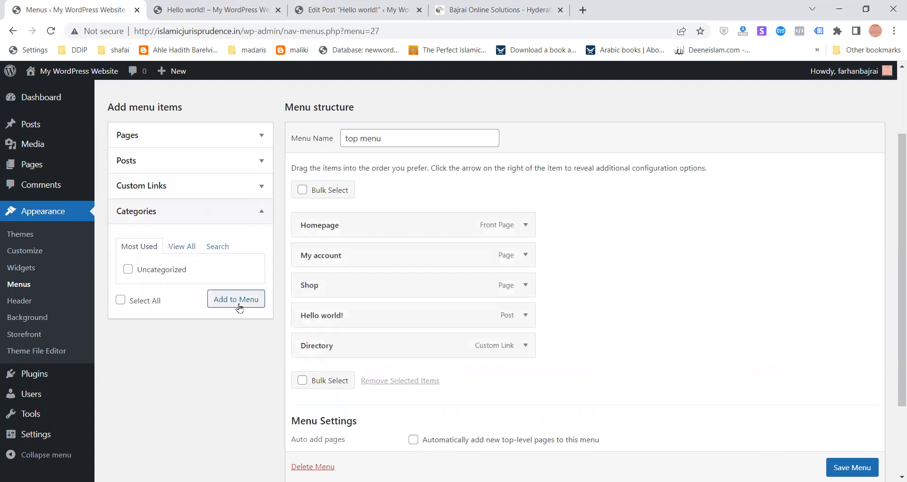
click(128, 270)
click(221, 303)
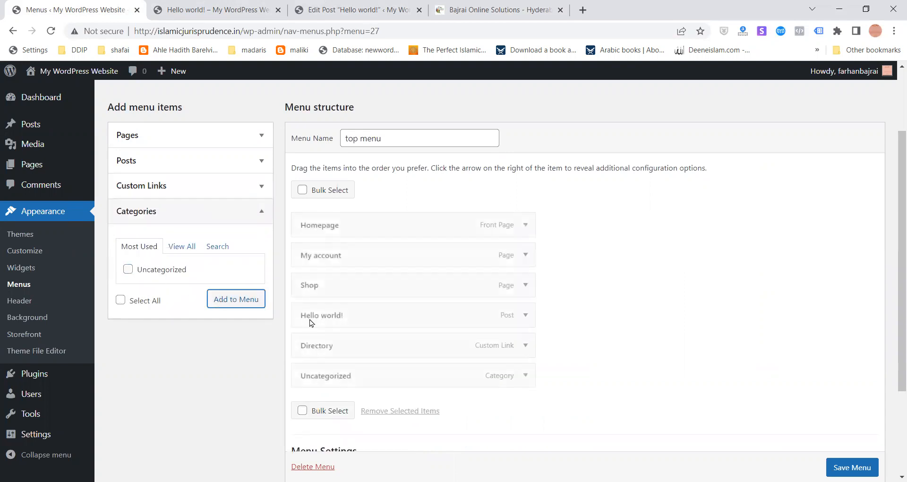
- Save the top menu with its page, post, custom link and category items
scroll(859, 466, down, 1)
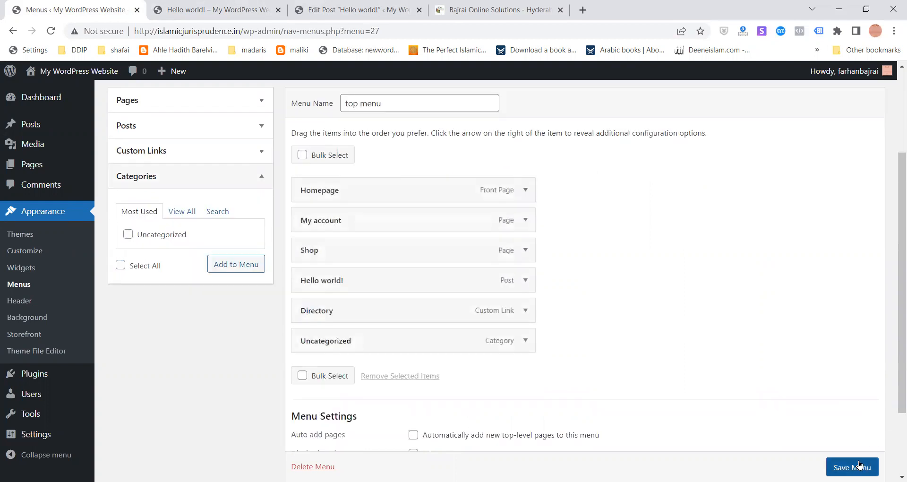
click(859, 466)
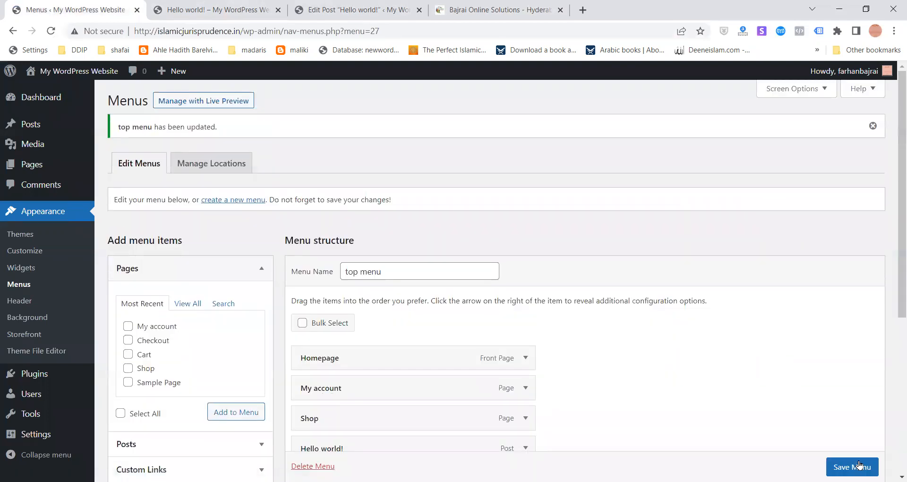
mouse_move(83, 96)
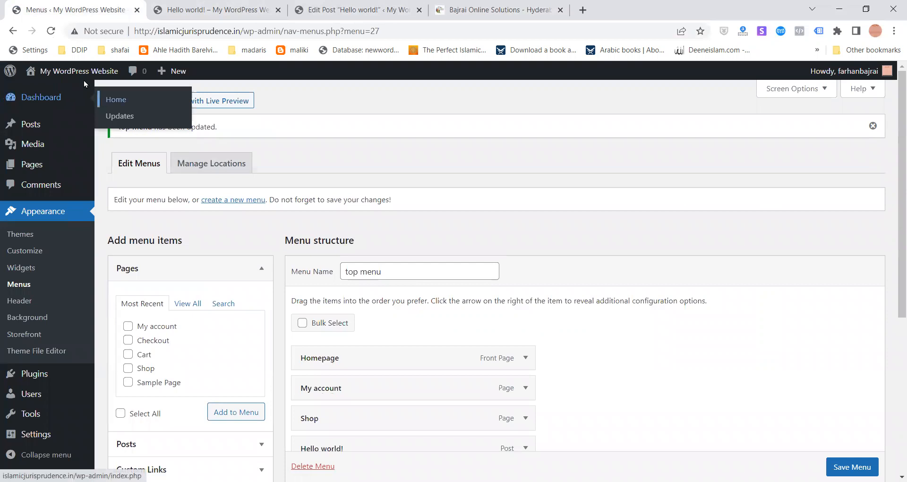
- Reload the "Hello world!" post on the live site and test the Directory link in its navigation menu
click(215, 6)
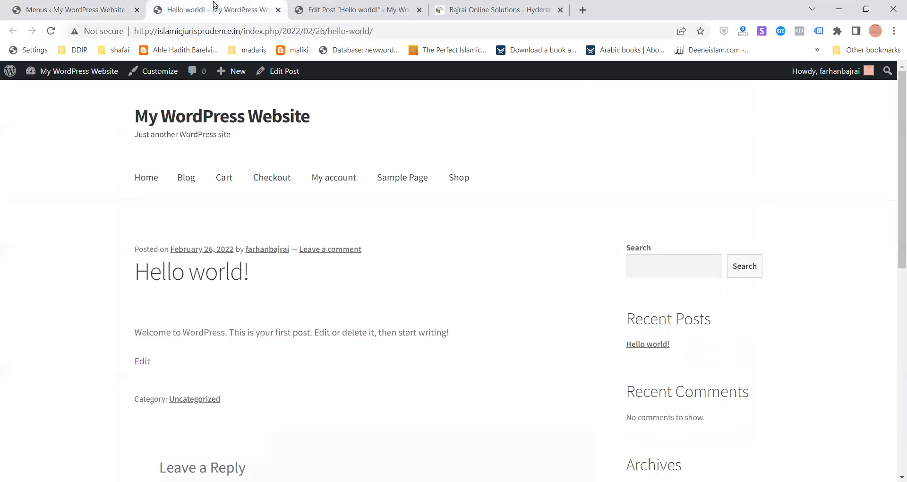
click(200, 32)
key(Return)
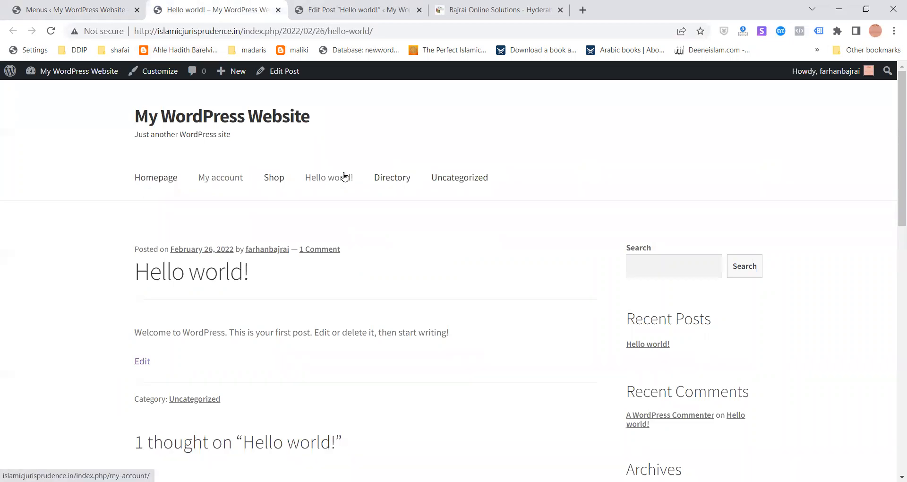
click(387, 179)
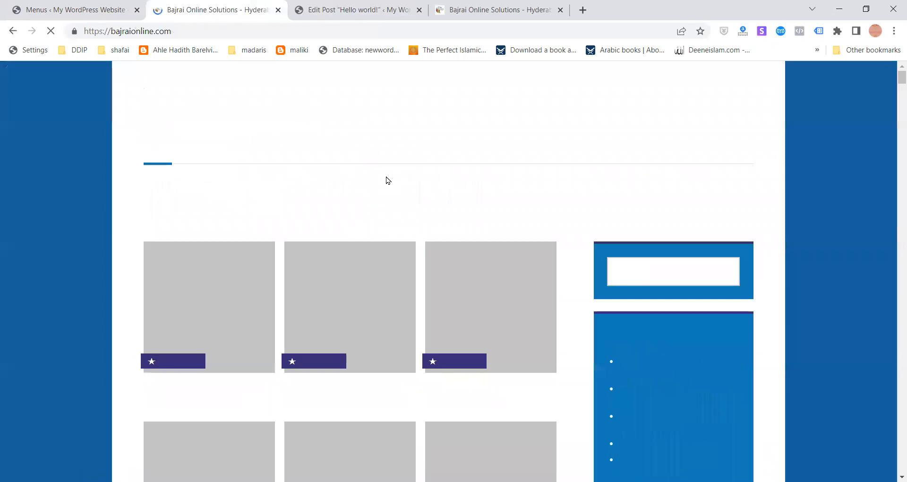
- Go back to the admin and try cap.jpg from the media library, cropped, as the header background image
click(60, 6)
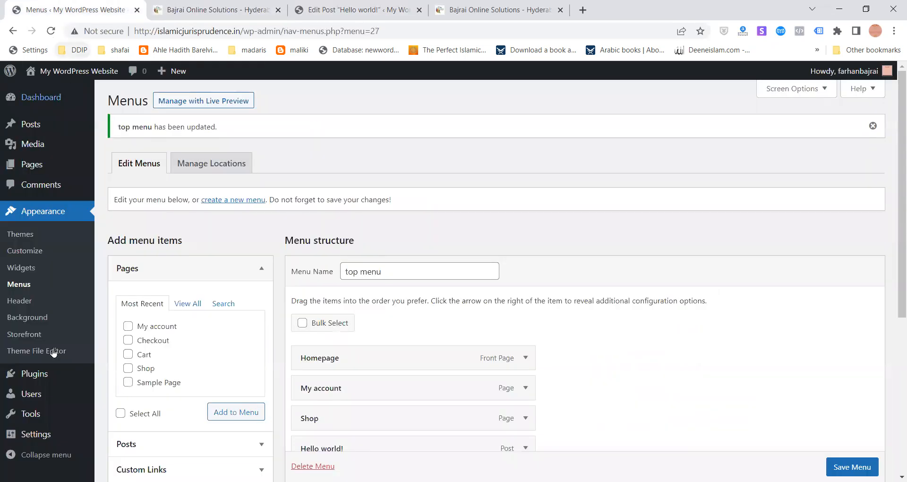
click(8, 302)
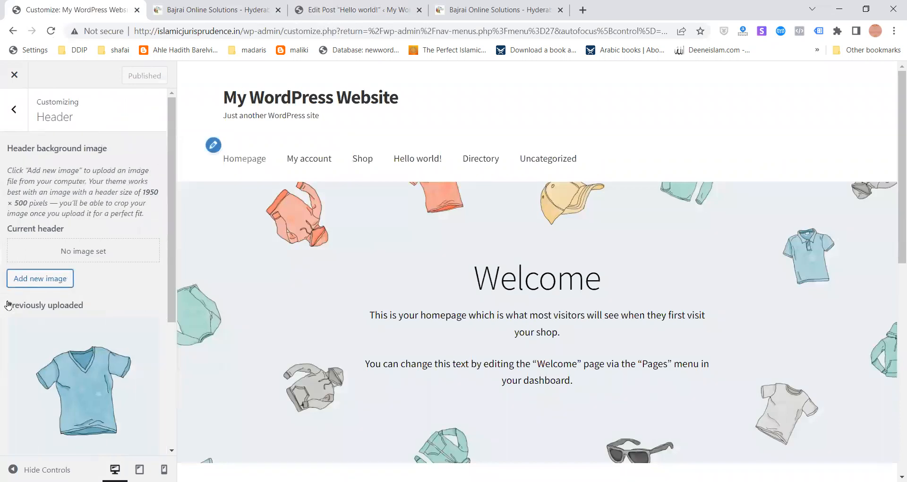
click(56, 278)
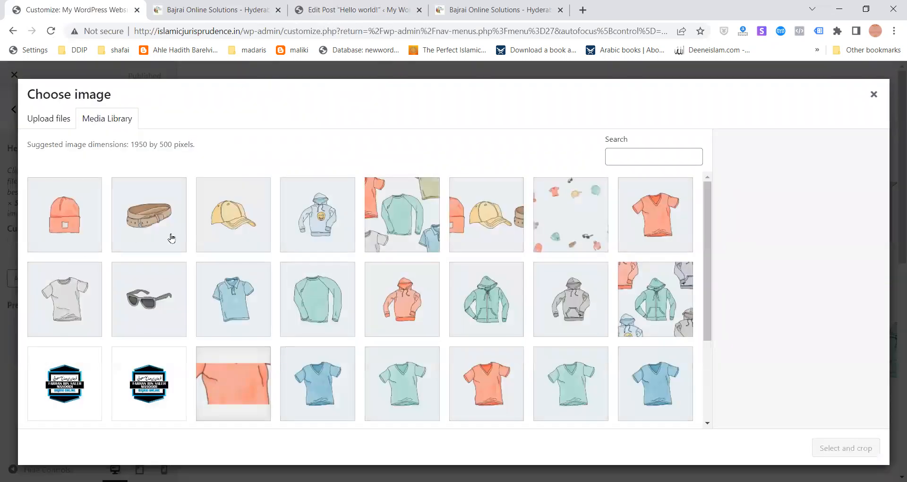
click(225, 233)
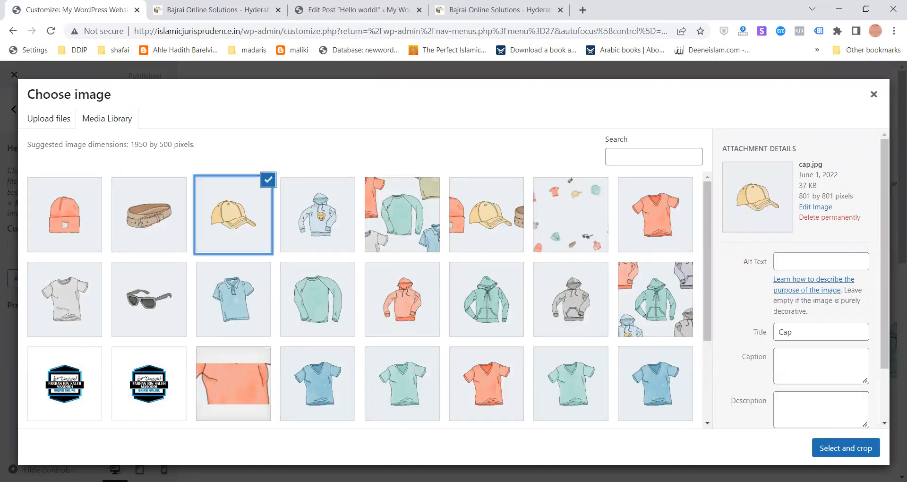
click(835, 459)
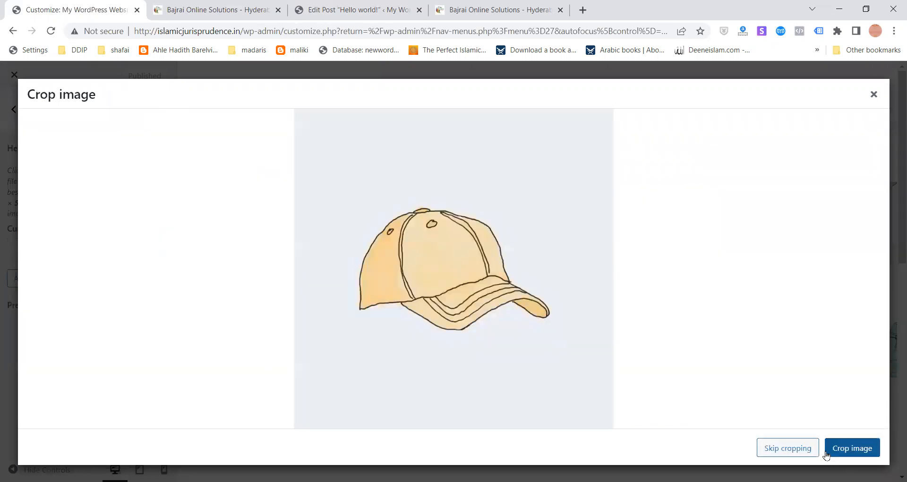
click(850, 449)
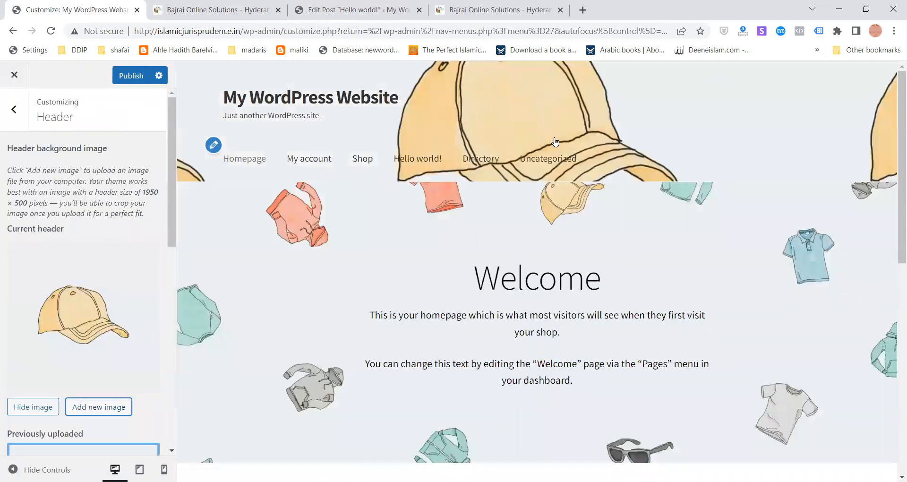
- Leave the customizer without publishing and discard the header image change
click(14, 109)
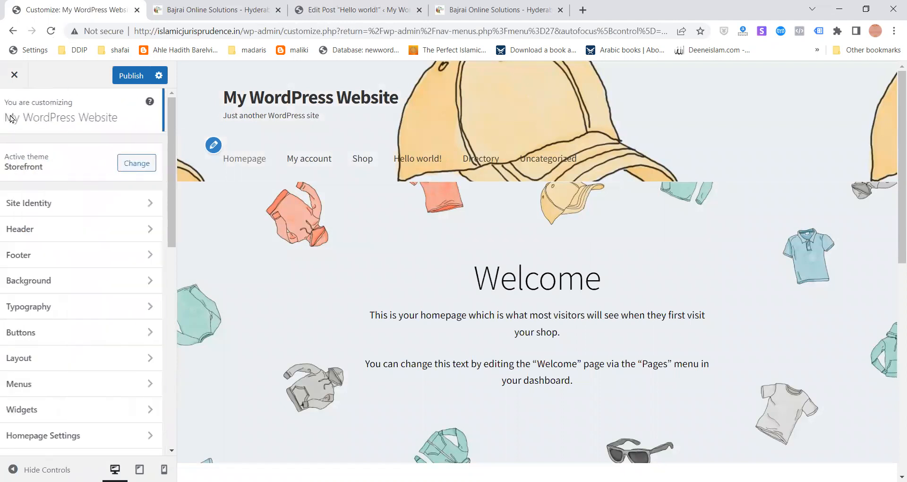
click(14, 74)
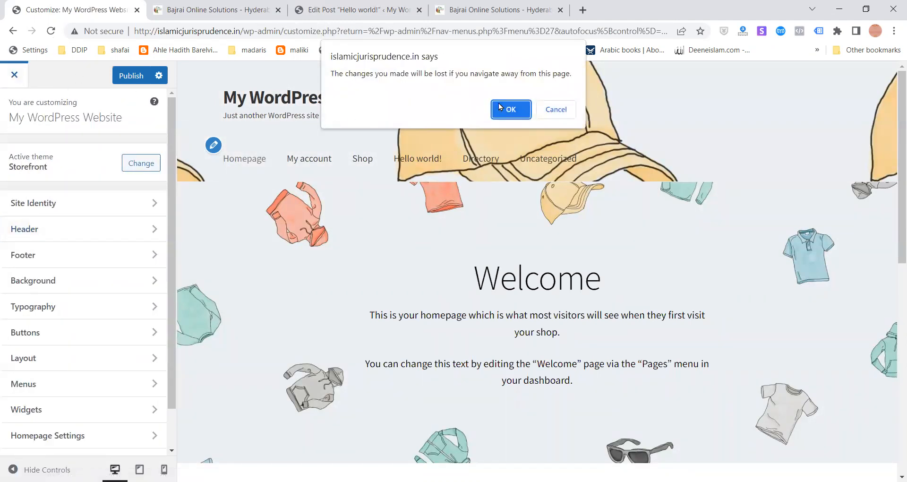
click(500, 107)
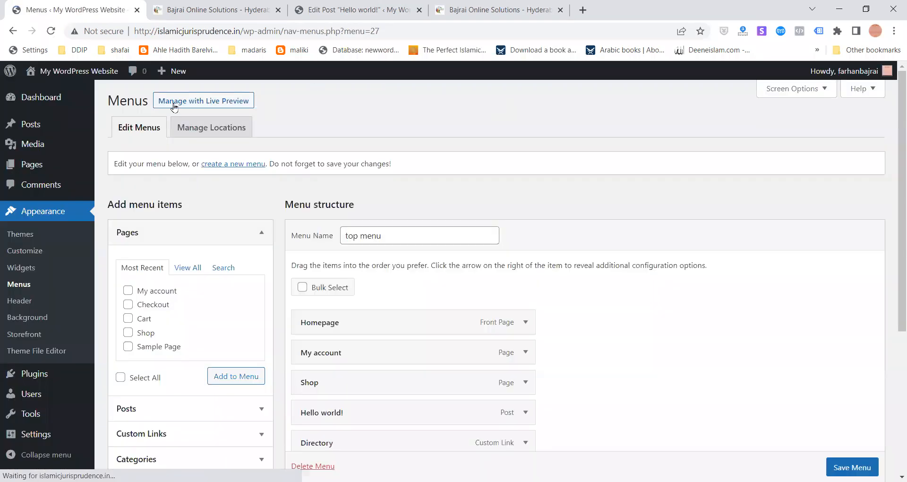
- Open the Storefront theme page and look through its extensions bundle and alternate designs
click(32, 334)
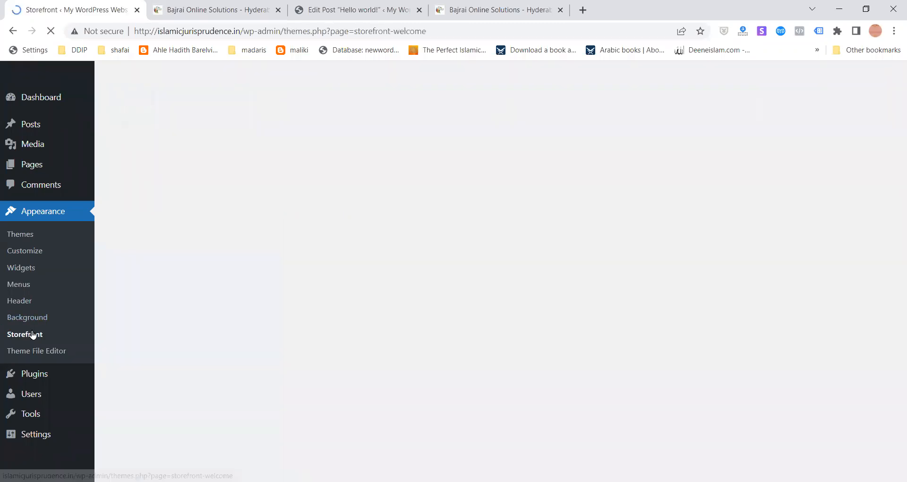
scroll(33, 334, down, 3)
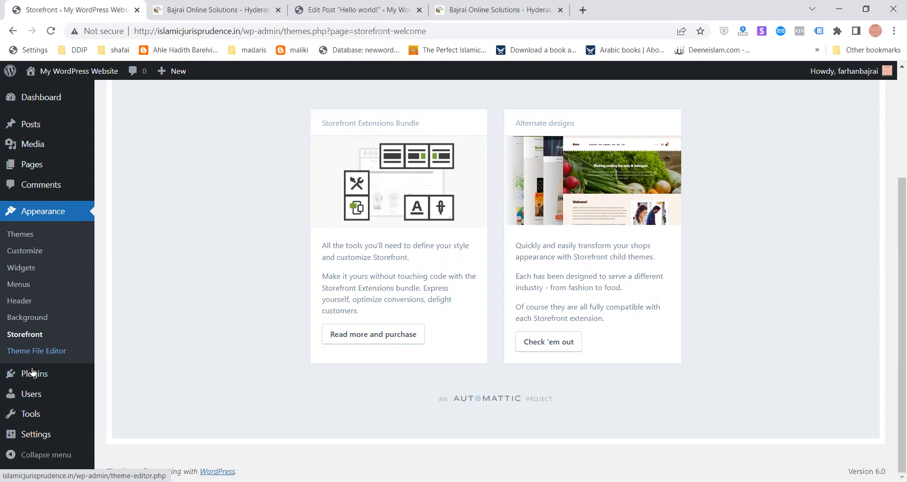
- Open the installed plugins list, go on to adding a plugin and show the popular ones
mouse_move(33, 375)
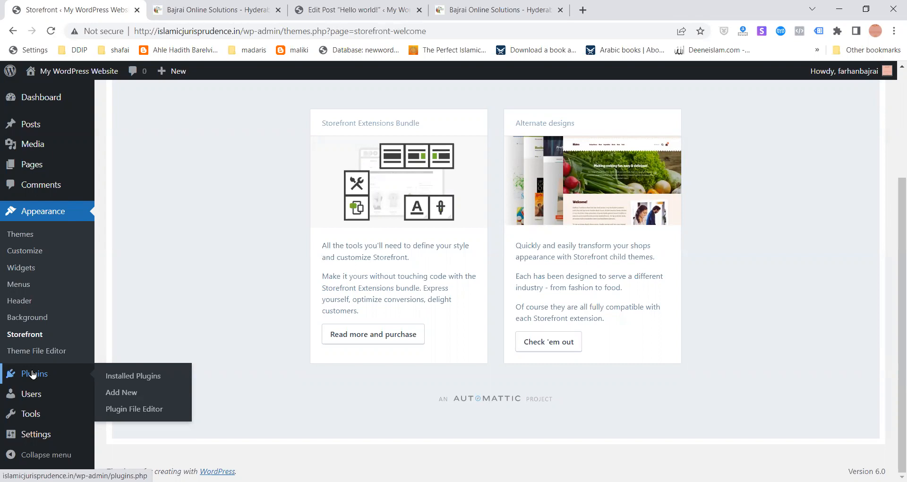
click(118, 381)
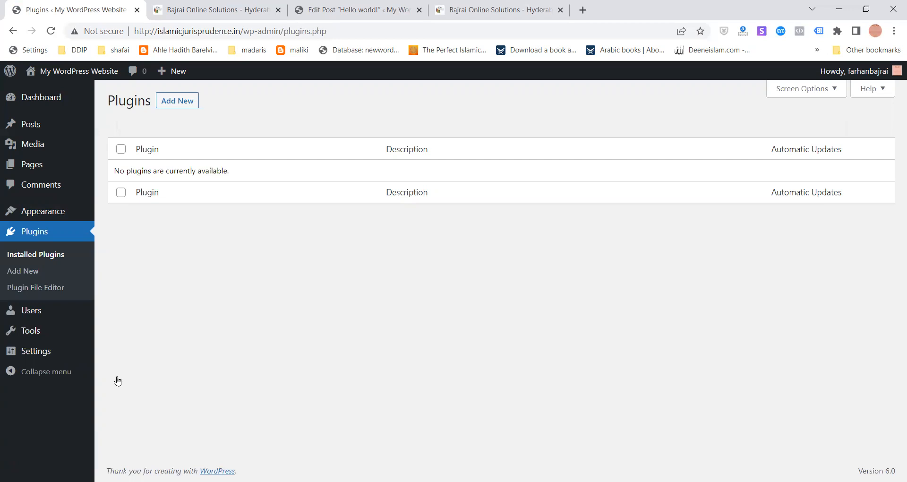
click(168, 101)
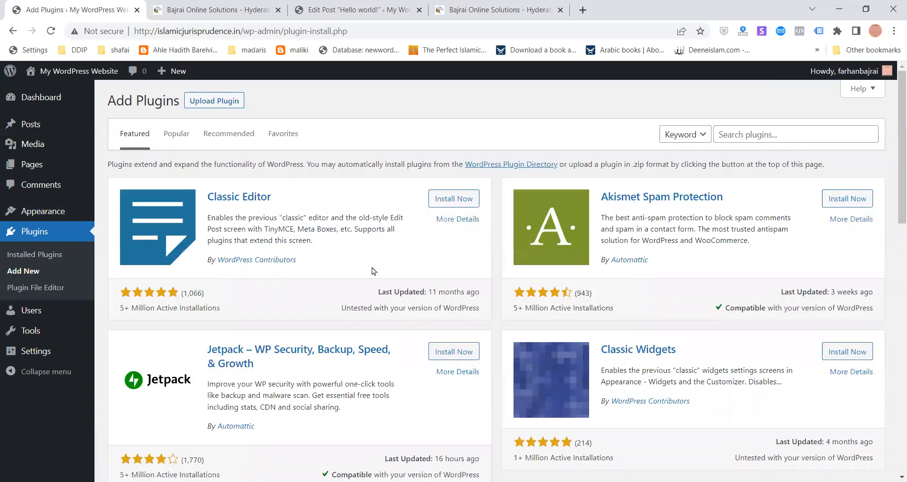
mouse_move(894, 182)
mouse_down()
mouse_move(894, 436)
mouse_move(894, 194)
mouse_up()
click(182, 138)
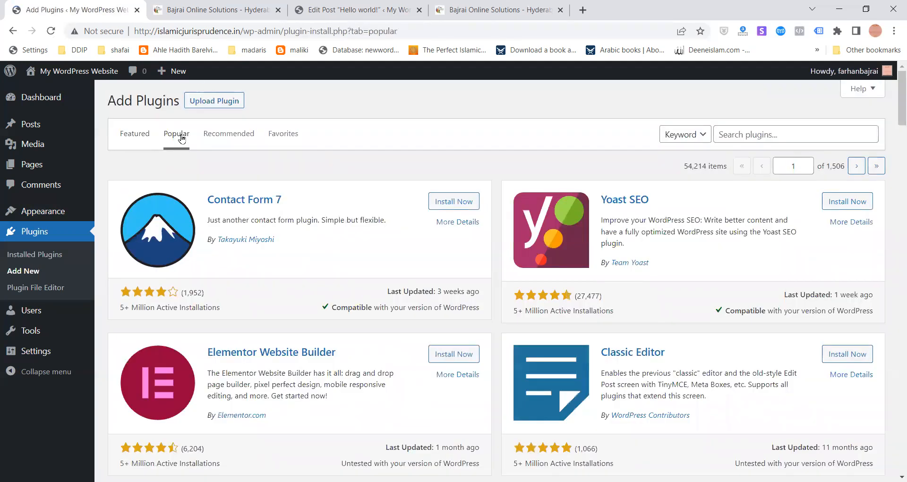
- Install and activate Elementor Website Builder, and return from its account setup to the popular plugins
click(451, 352)
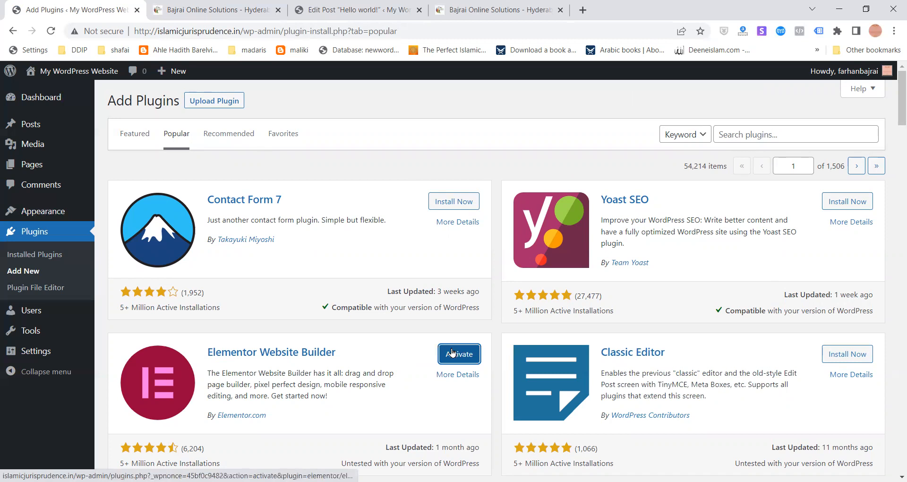
click(452, 353)
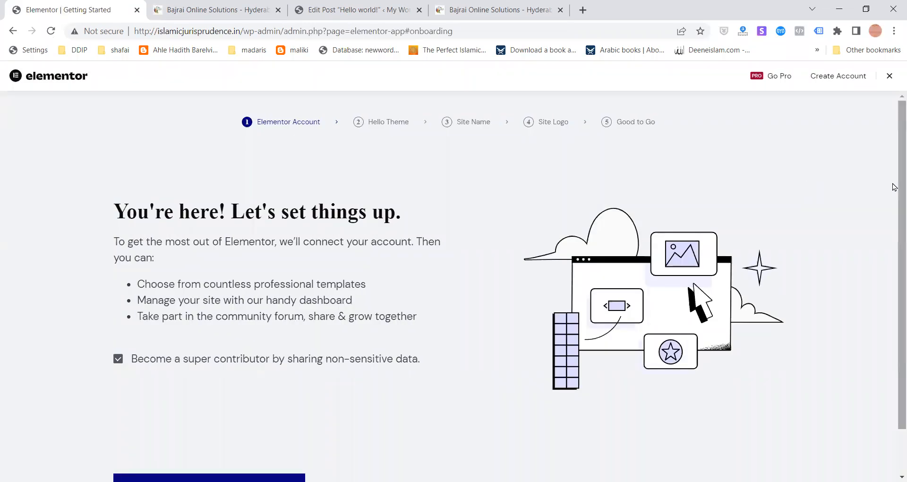
scroll(894, 186, down, 2)
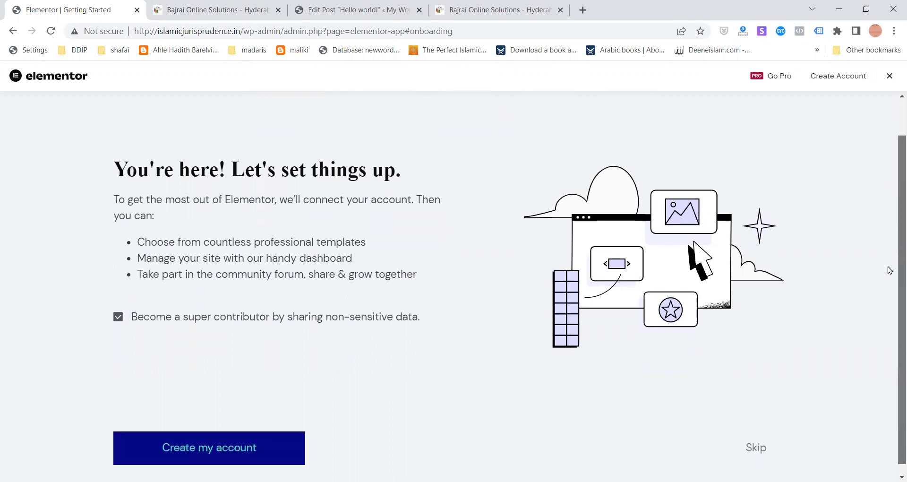
scroll(735, 156, up, 1)
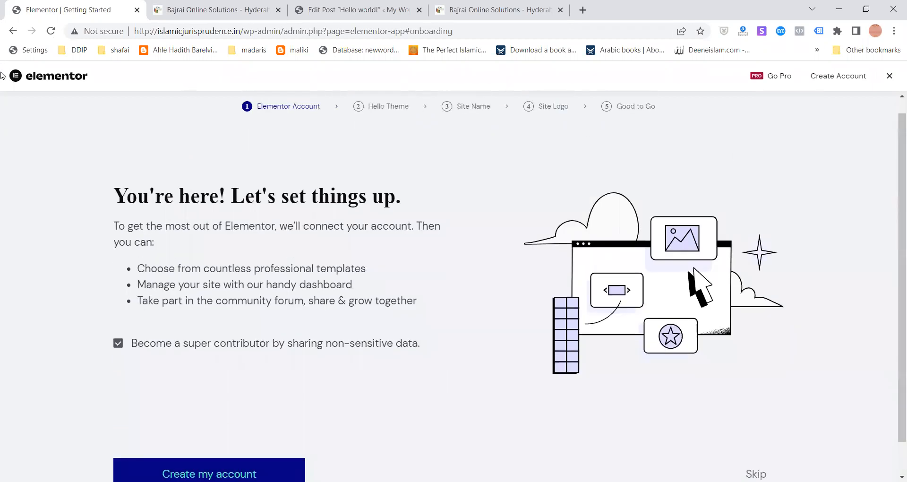
click(14, 31)
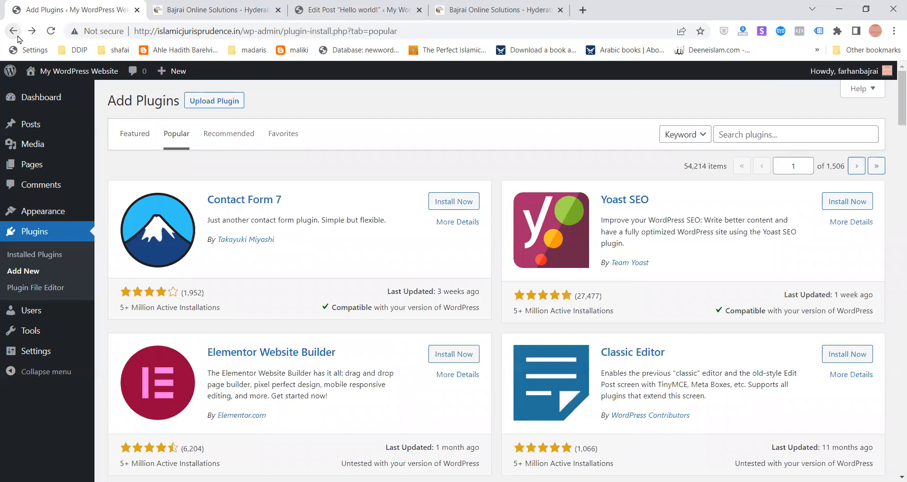
- Install and activate the Yoast SEO plugin
click(864, 204)
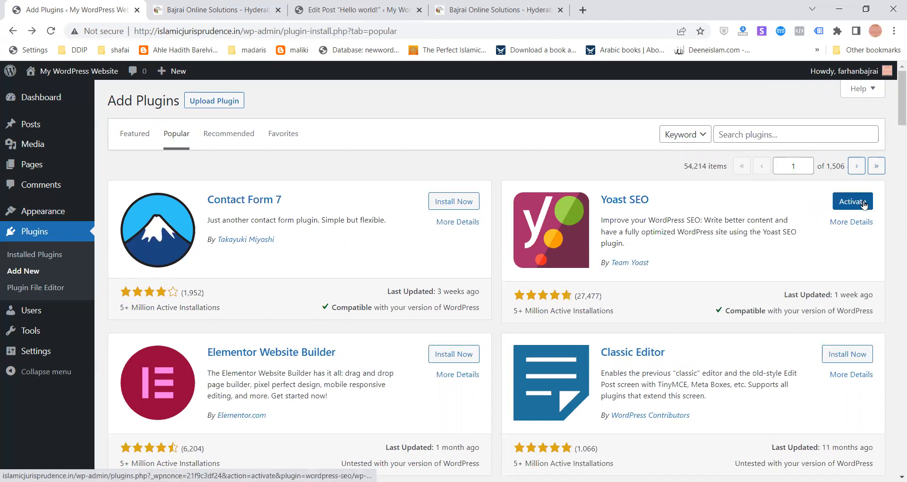
click(864, 203)
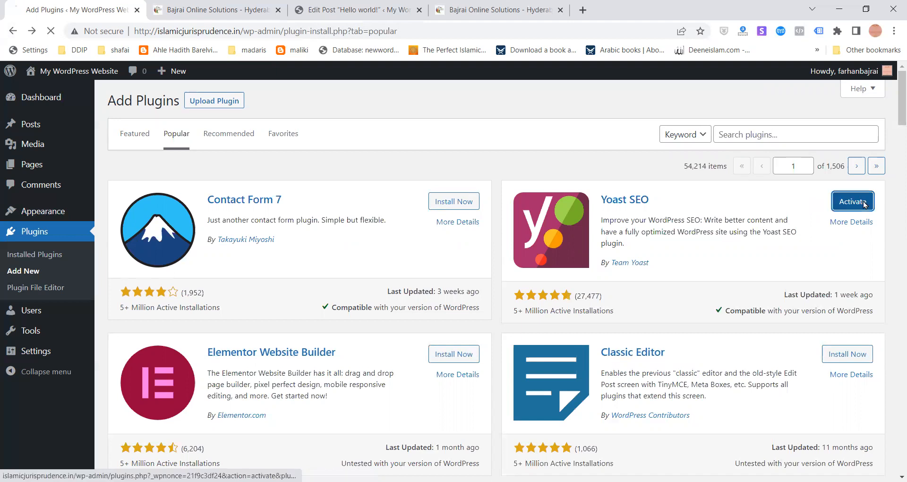
drag(900, 119, 900, 172)
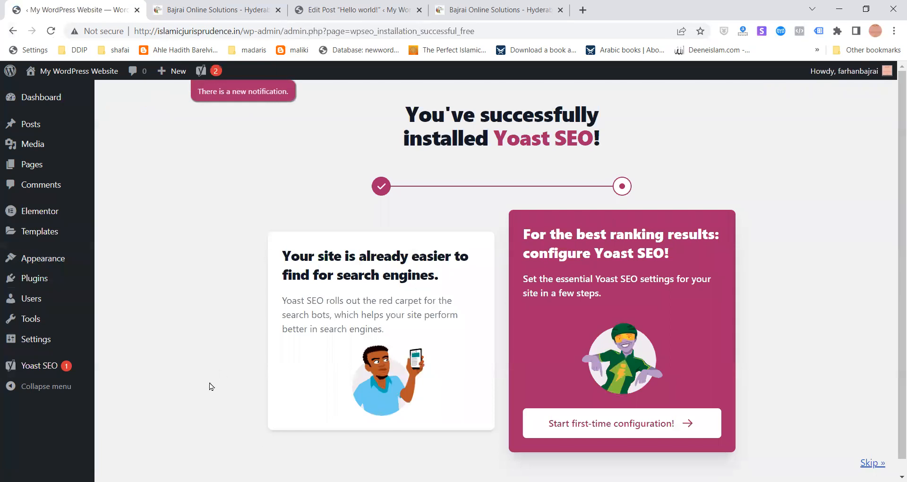
- Review the installed plugins and open the form for uploading a plugin in .zip format
mouse_move(26, 280)
click(118, 280)
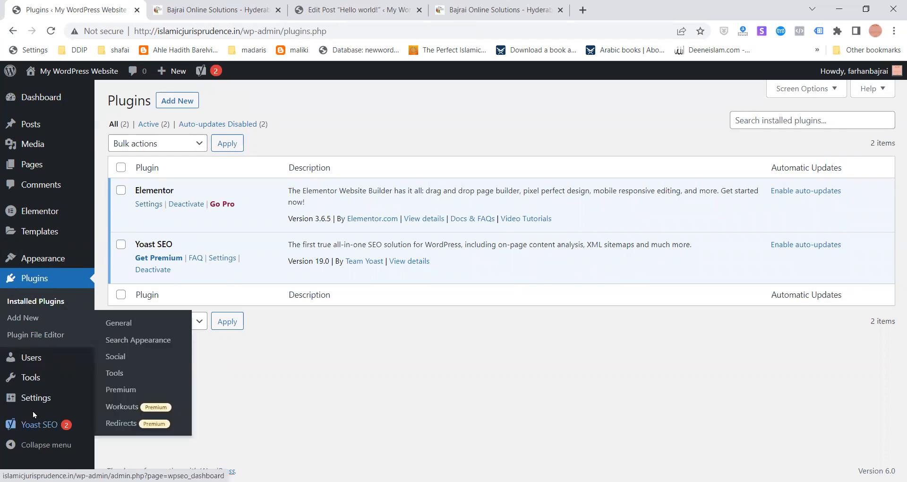
mouse_move(52, 220)
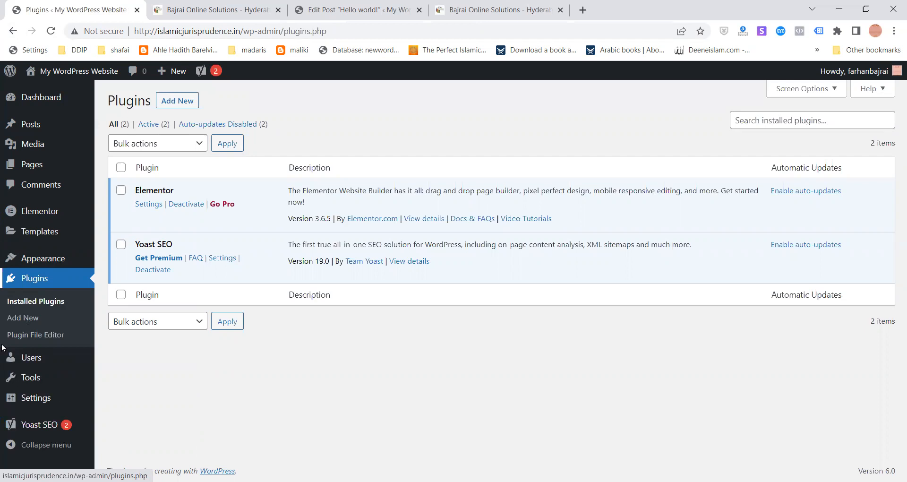
click(186, 105)
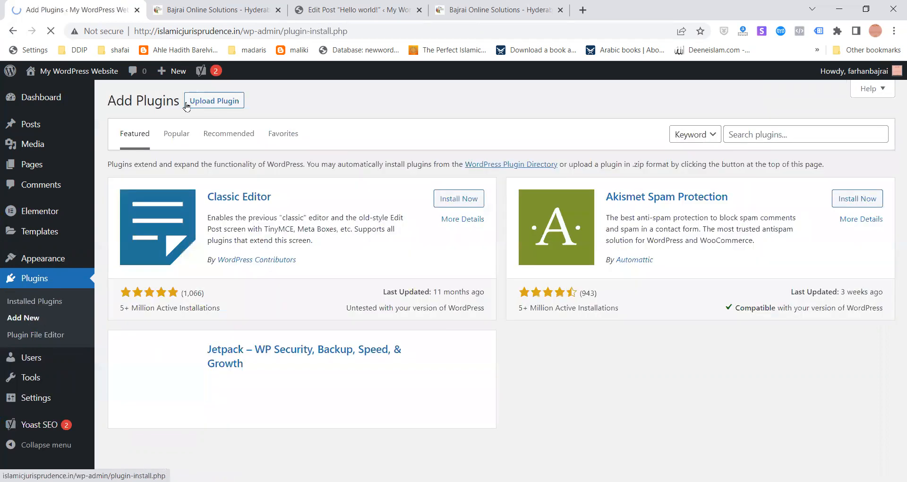
click(230, 102)
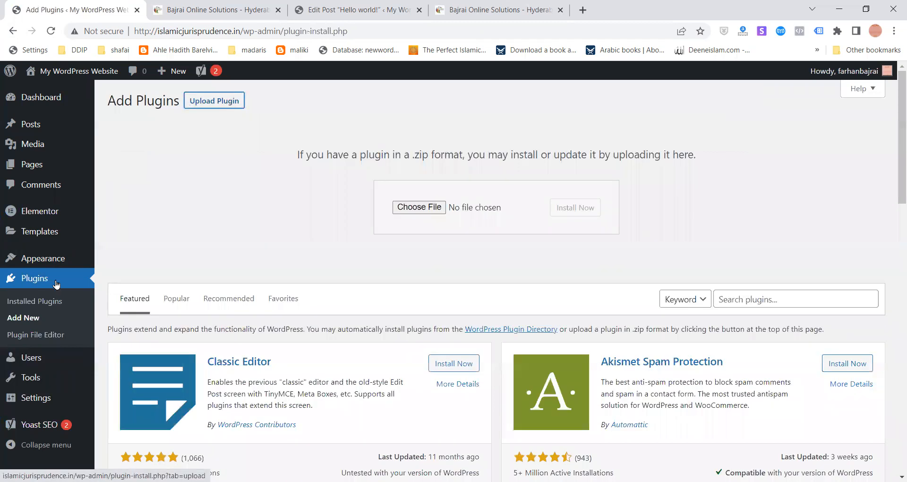
- Open the list of all users and look at the roles that can be assigned to them
mouse_move(30, 358)
click(116, 362)
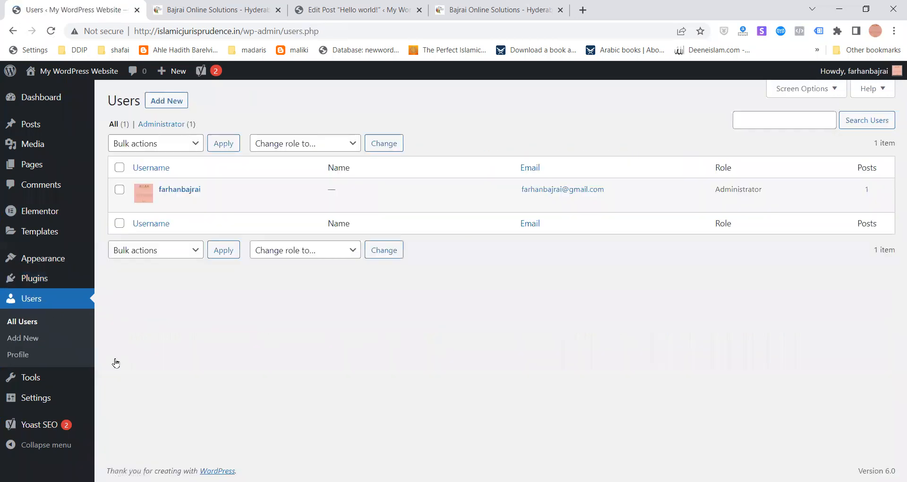
click(304, 145)
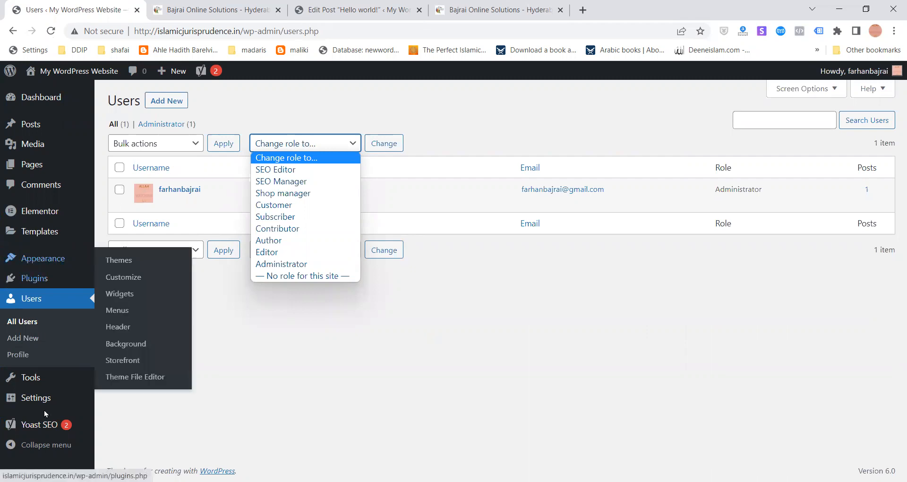
- View the available content importers and the options for exporting the site's content
mouse_move(40, 385)
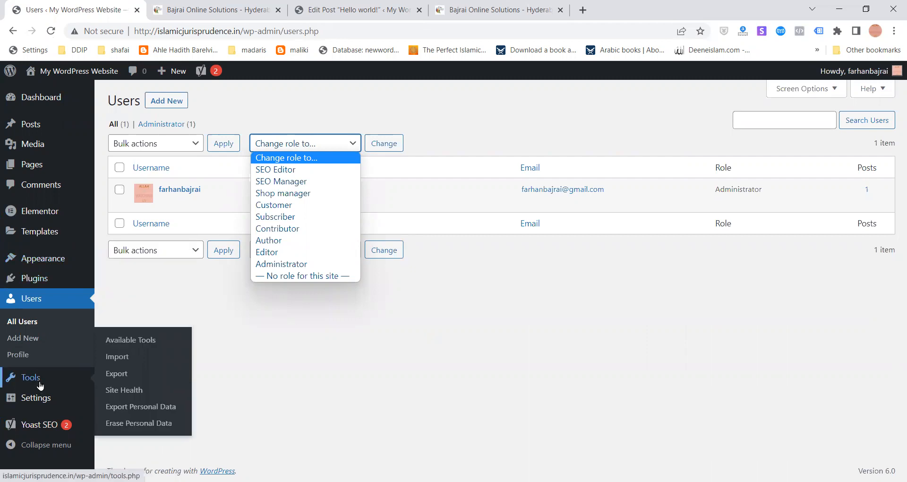
click(123, 360)
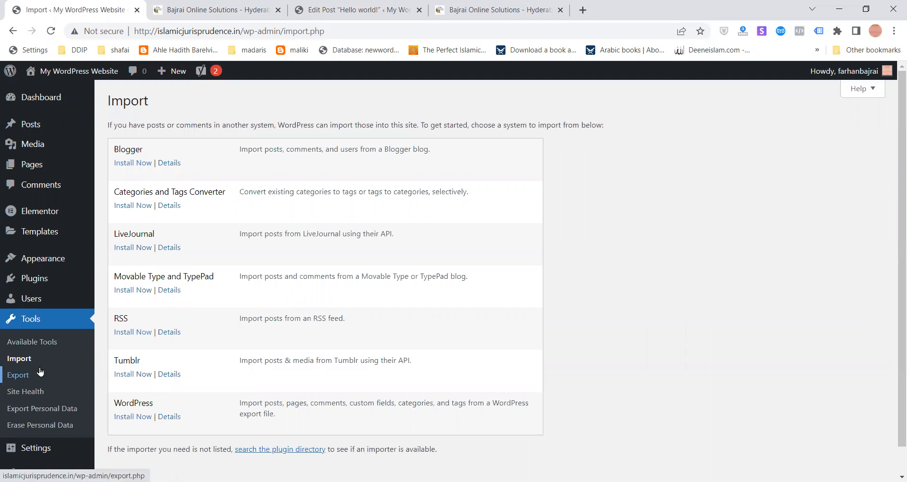
click(18, 375)
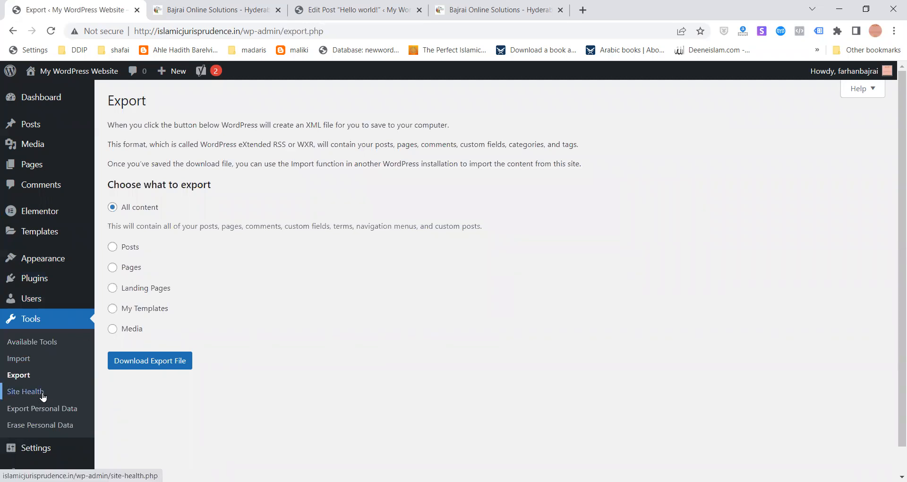
scroll(42, 397, down, 1)
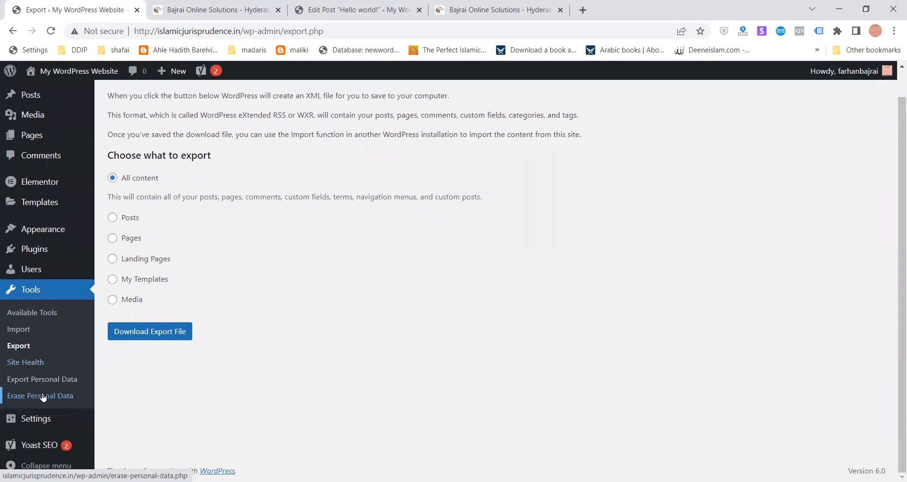
mouse_move(35, 422)
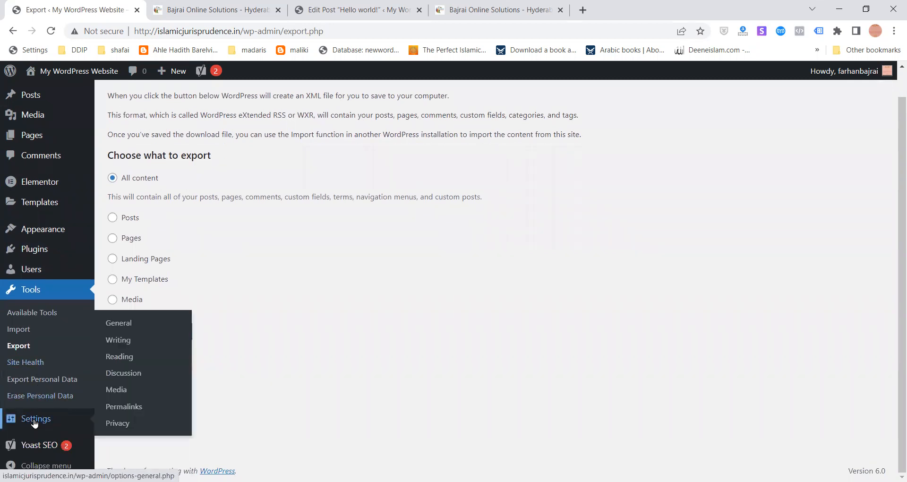